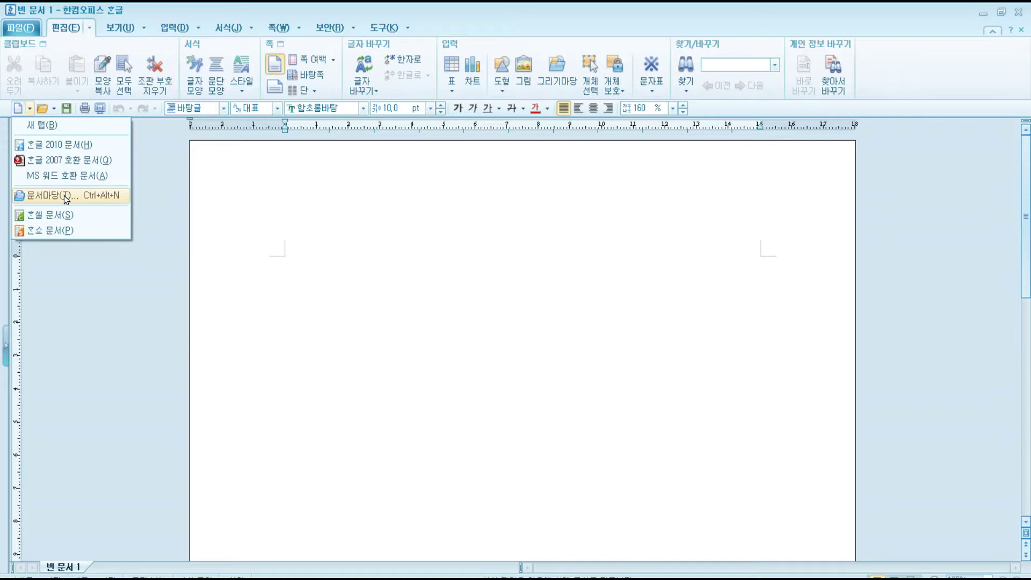
Search the template gallery for 이력서 and open the 인사 문서 이력서(앞) résumé template.
left_click(65, 197)
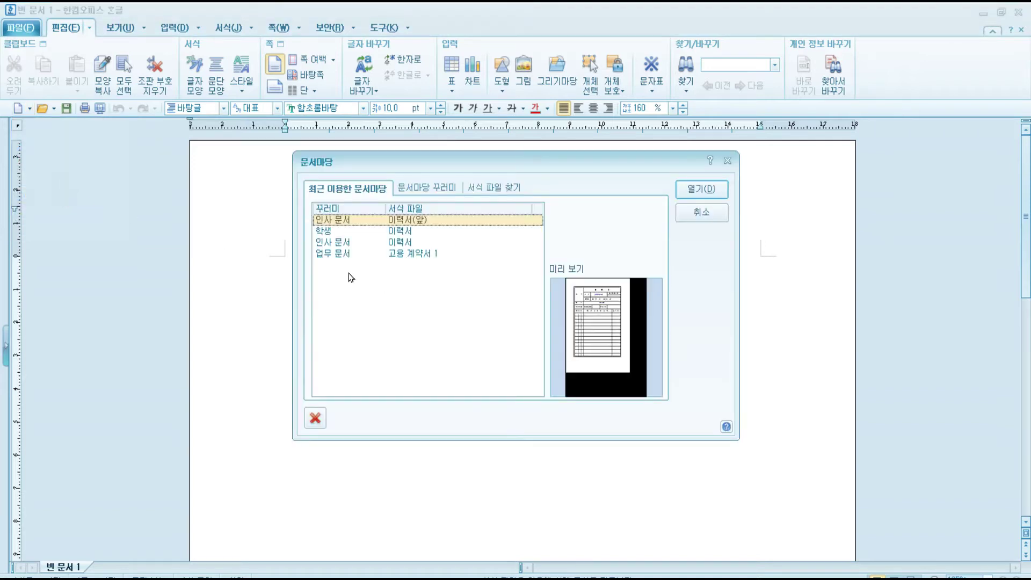
left_click(433, 188)
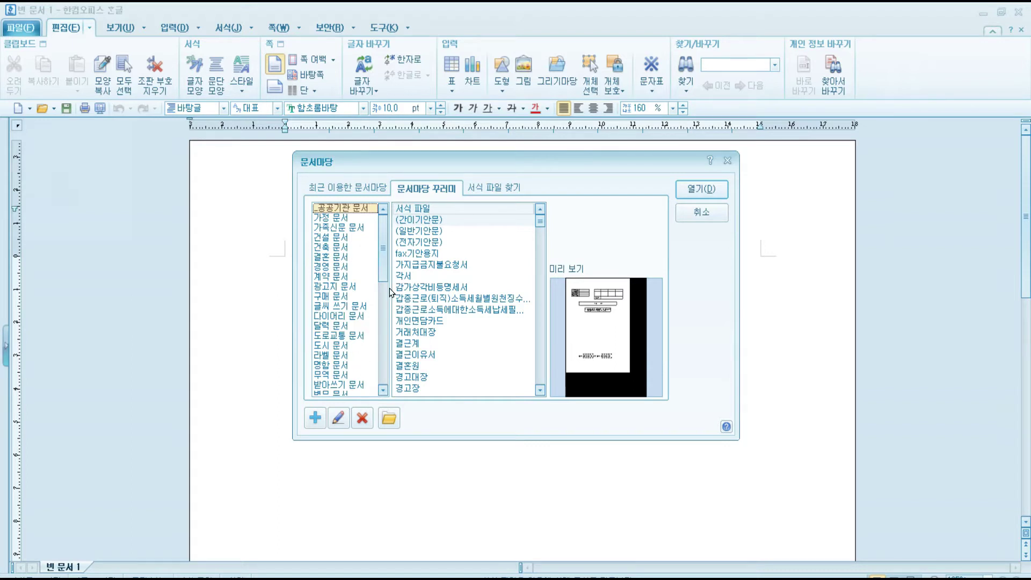
left_click(486, 189)
left_click(485, 188)
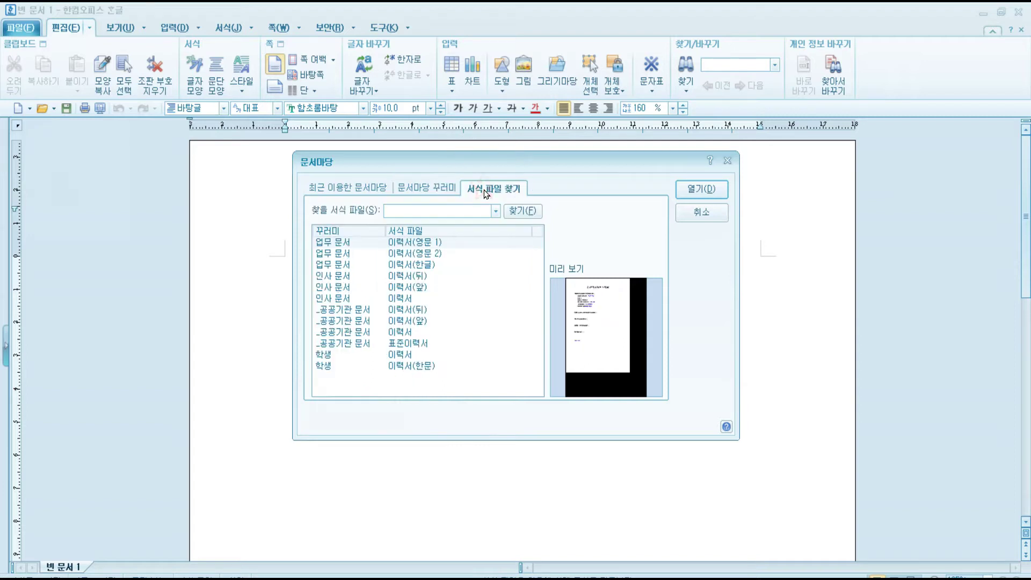
left_click(402, 208)
type("ㅇ")
type("력")
type("서")
left_click(414, 252)
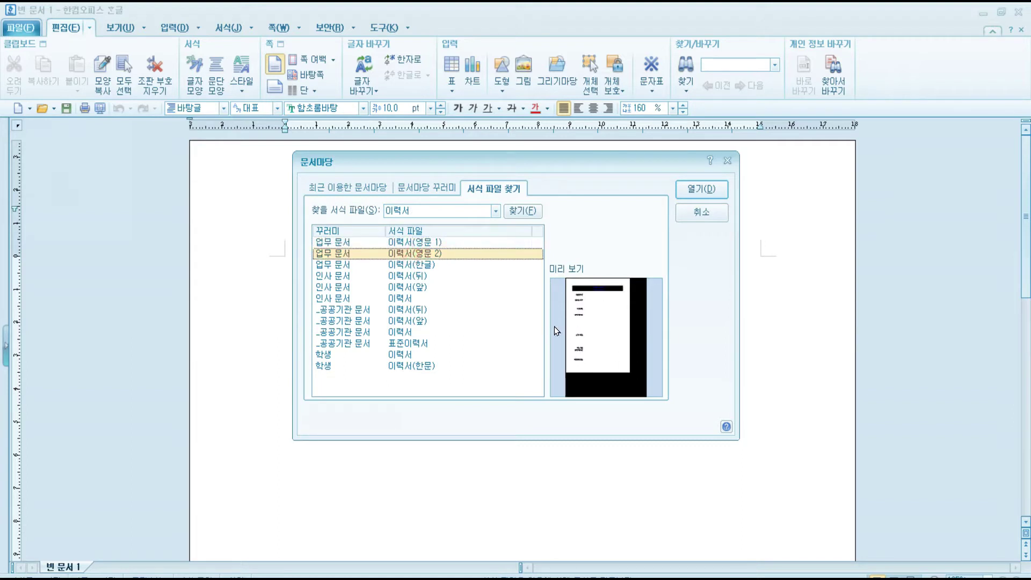
left_click(411, 289)
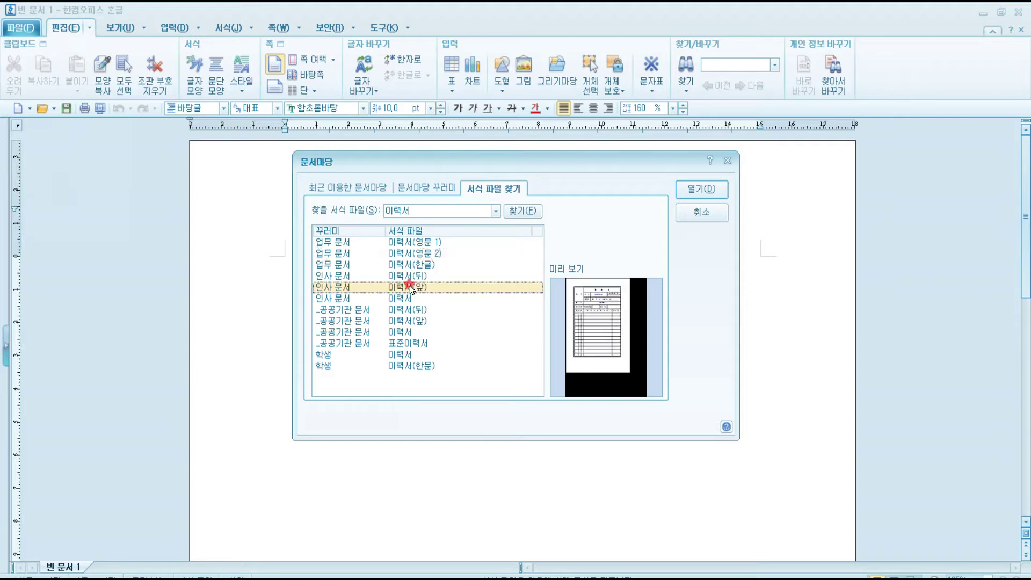
left_click(702, 189)
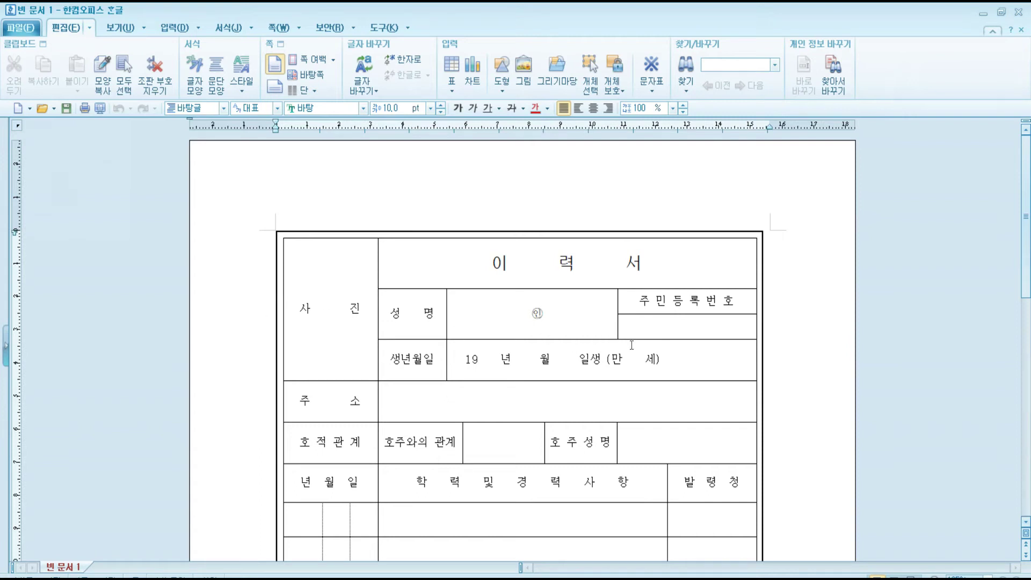
Delete the 사진 label from the photo cell and block-select the empty cell.
left_click(292, 301)
left_click_drag(297, 309, 357, 317)
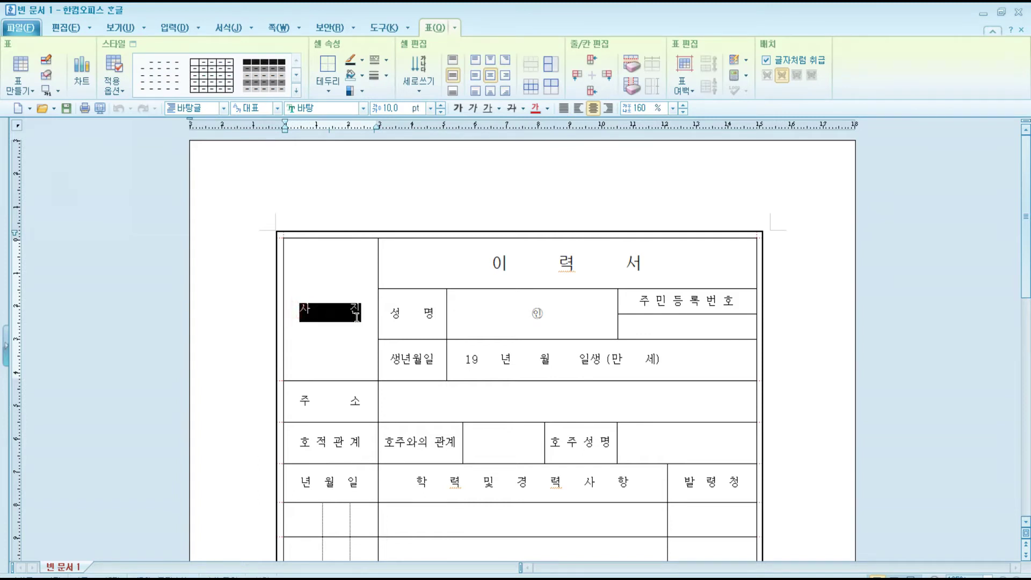
key("Delete")
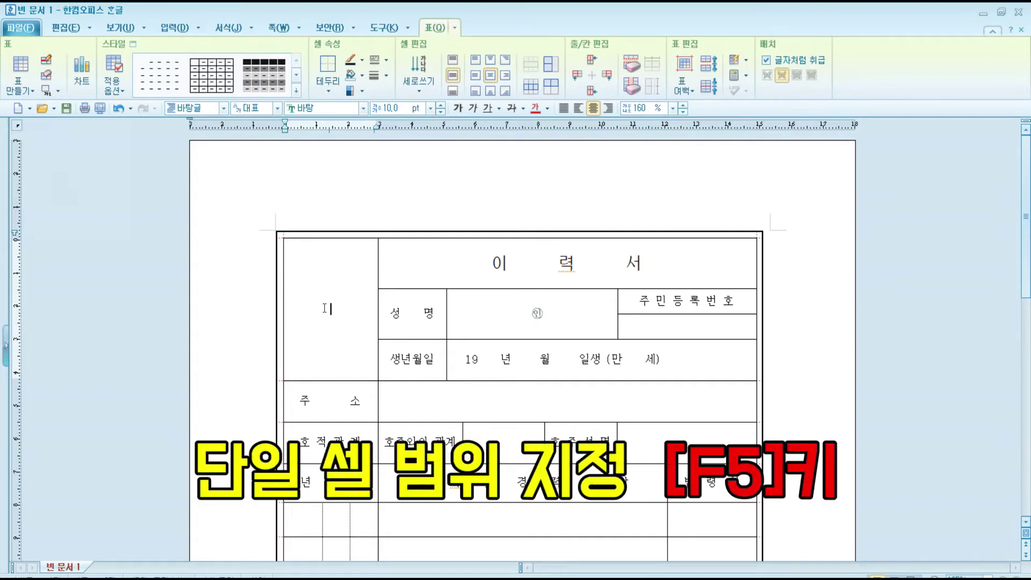
key("F5")
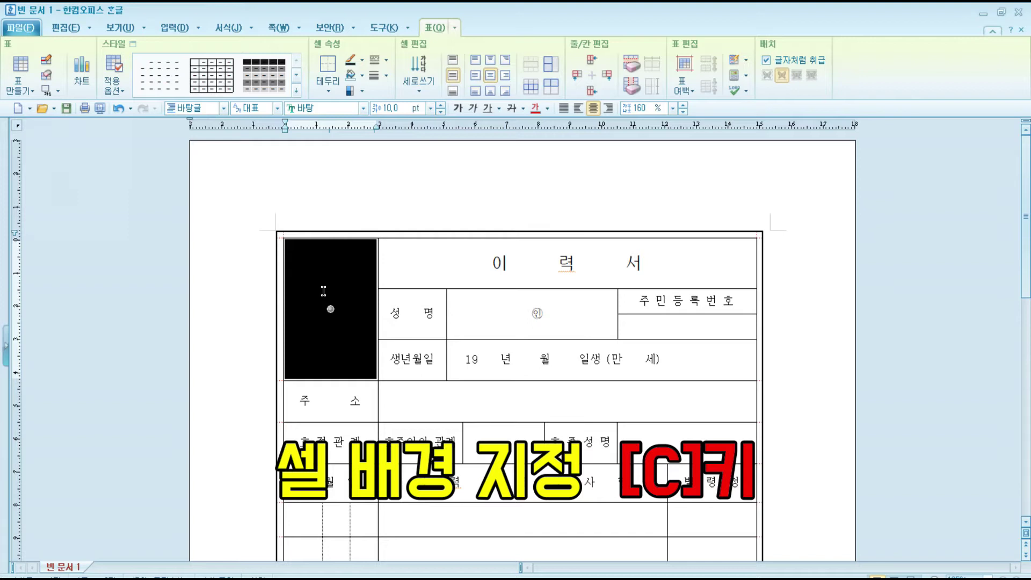
Give the photo cell a 이력서사진(수정).jpg picture background with fill type 크기에 맞추어.
key("c")
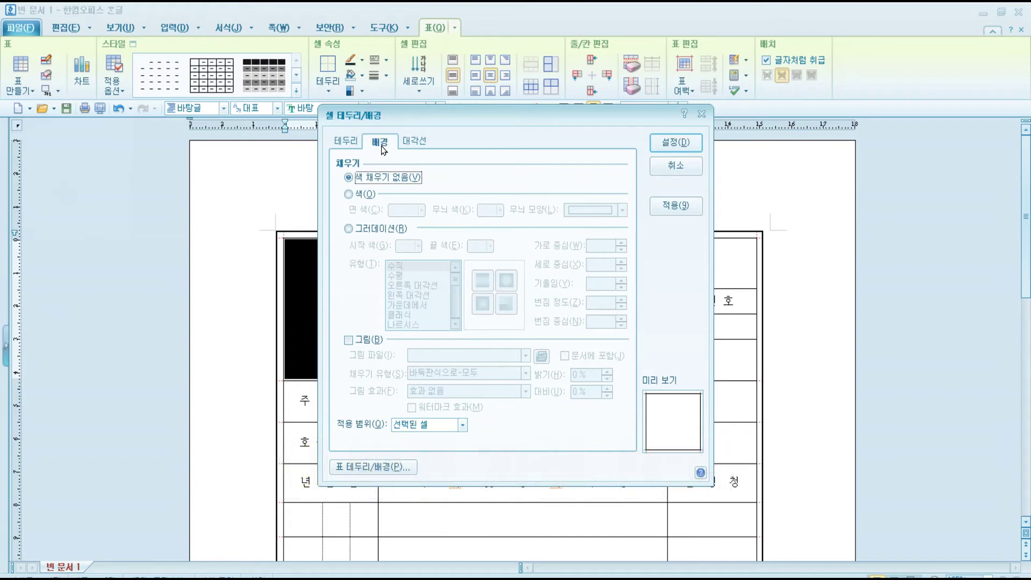
left_click(348, 340)
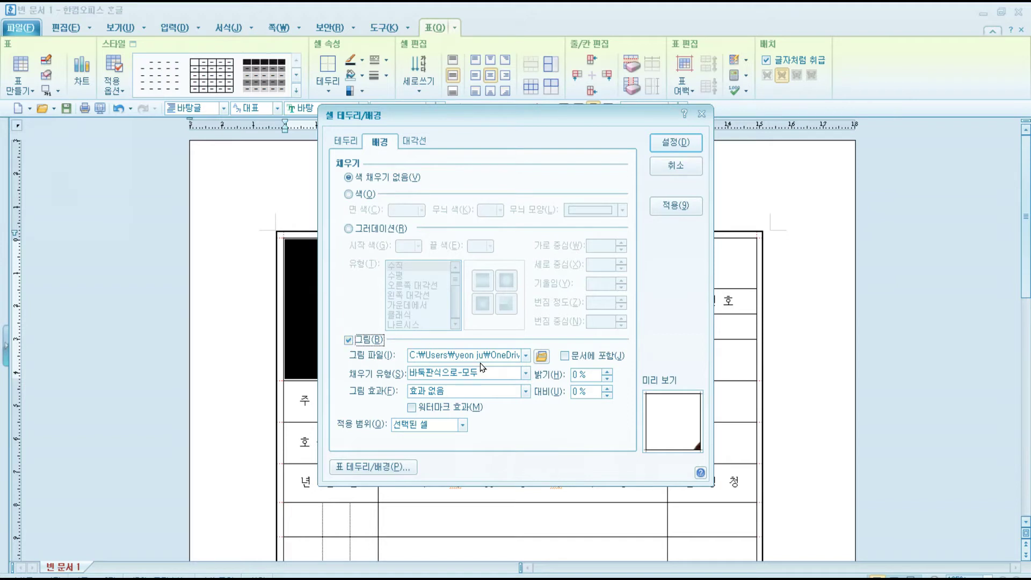
left_click(543, 357)
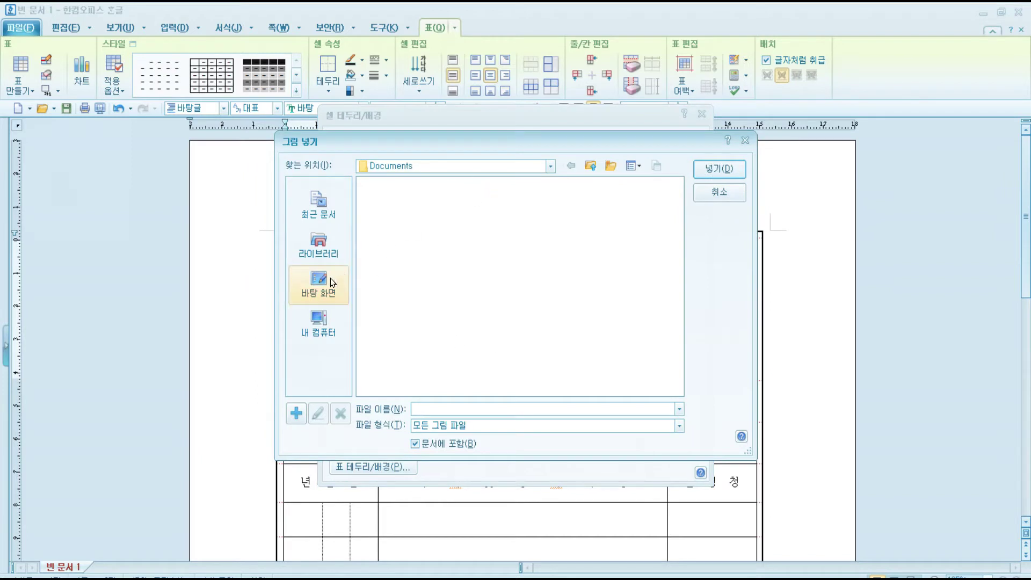
left_click(333, 283)
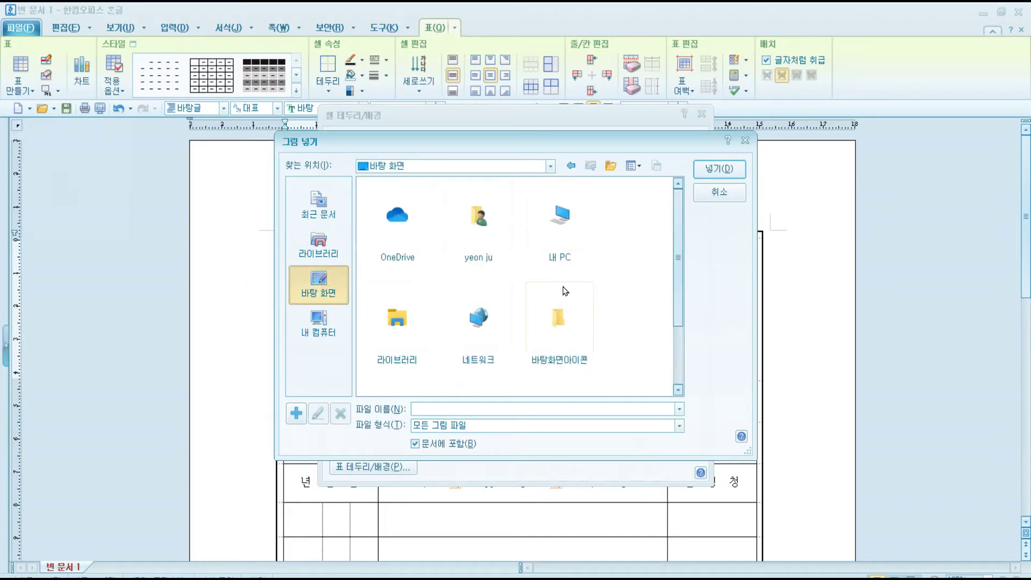
scroll(667, 367, "down", 3)
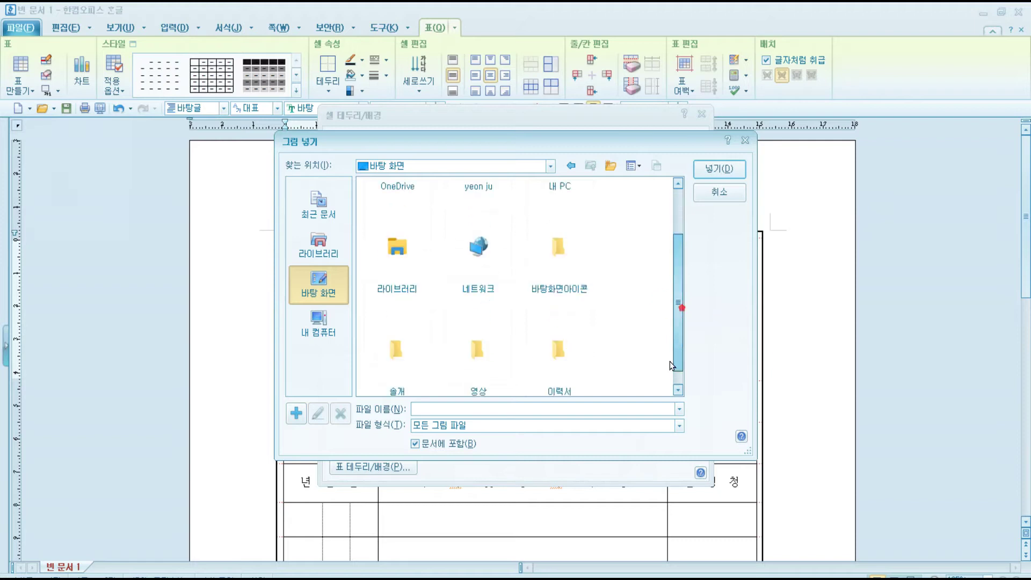
double_click(570, 330)
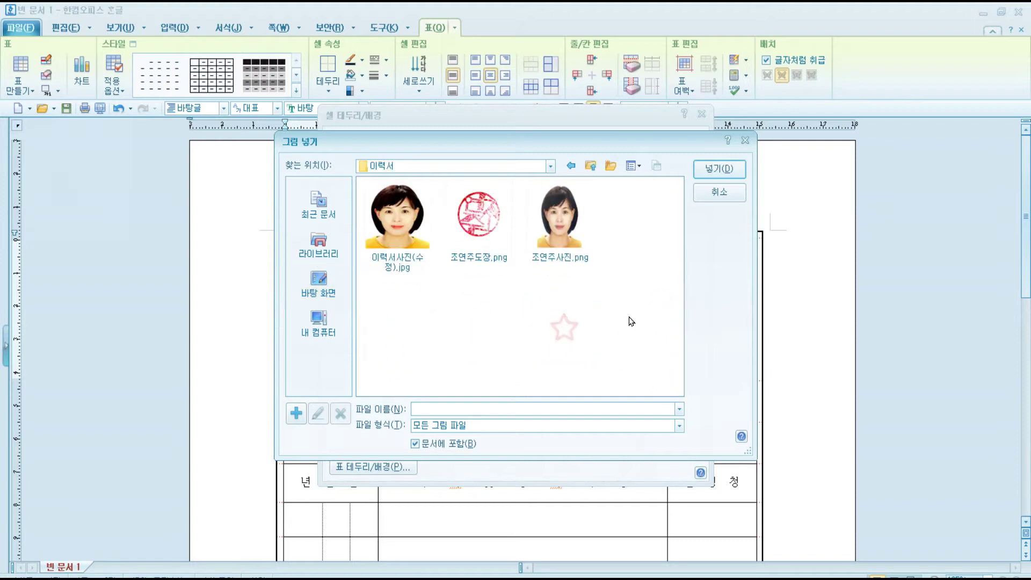
left_click(385, 230)
left_click(727, 168)
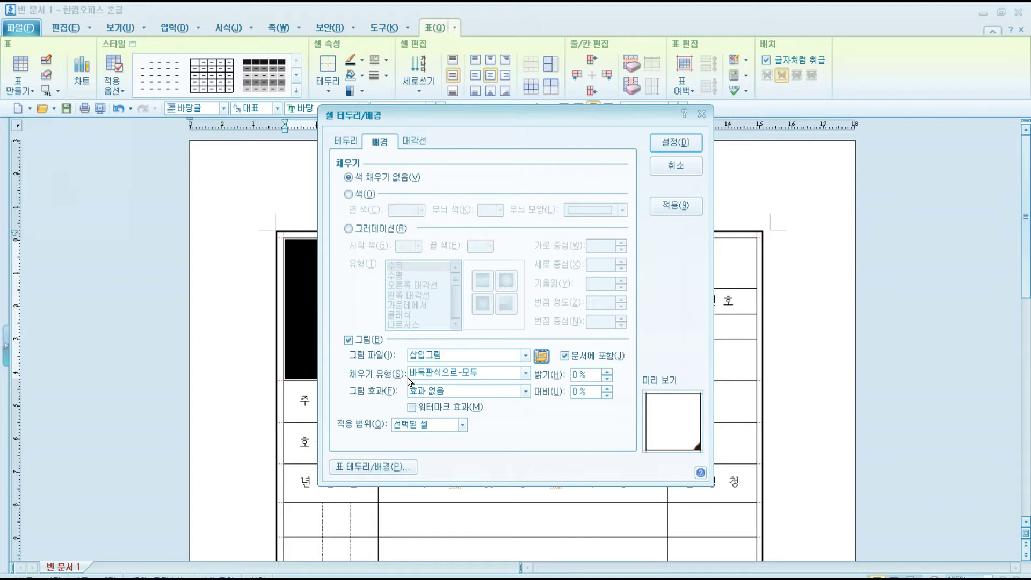
left_click(437, 378)
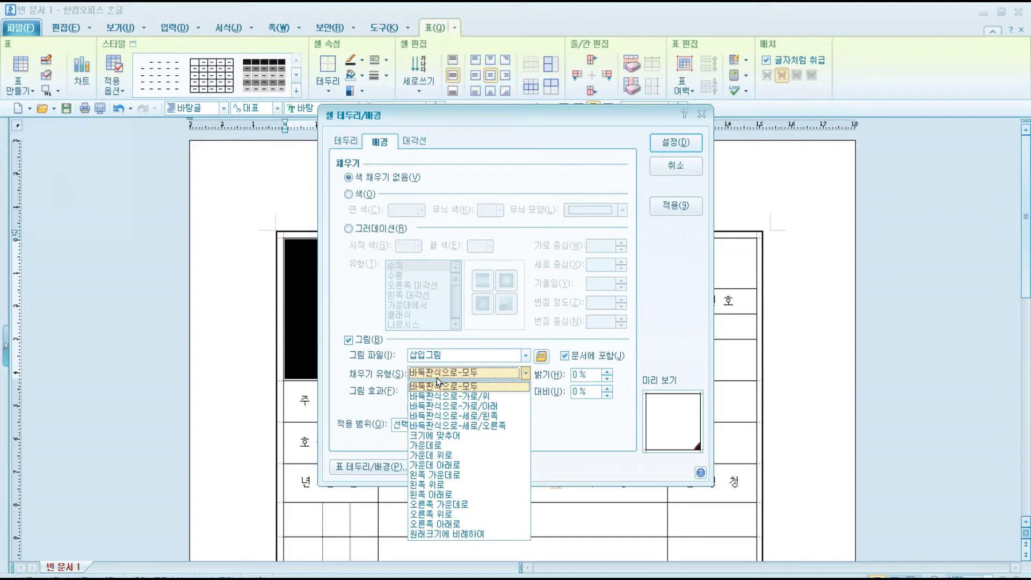
left_click(449, 434)
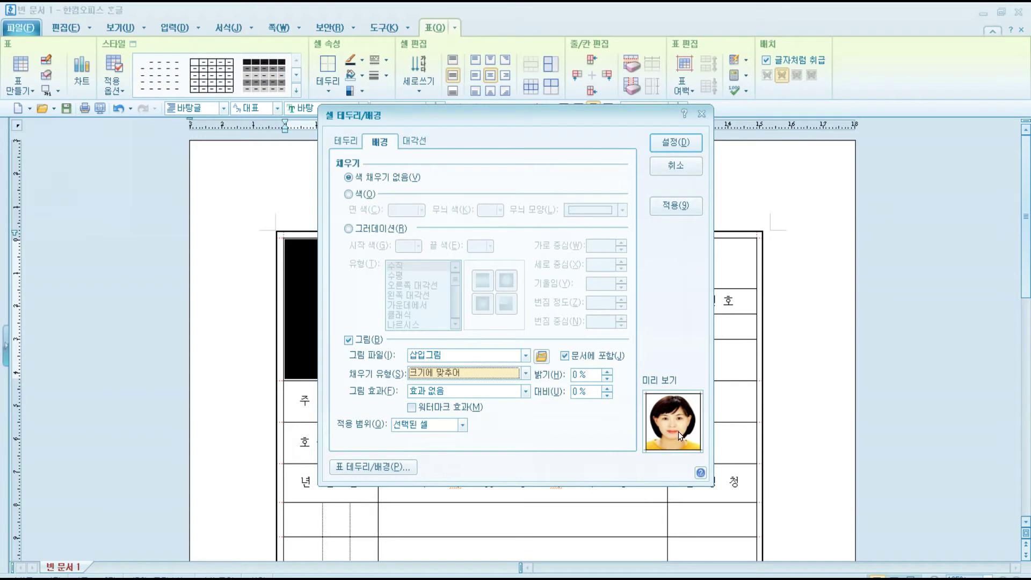
left_click(677, 142)
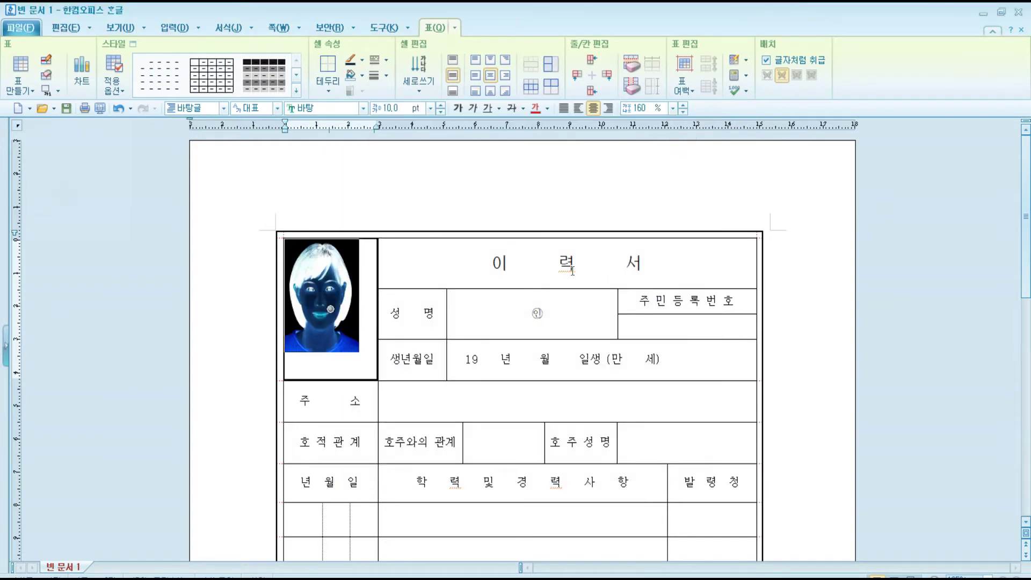
left_click(491, 357)
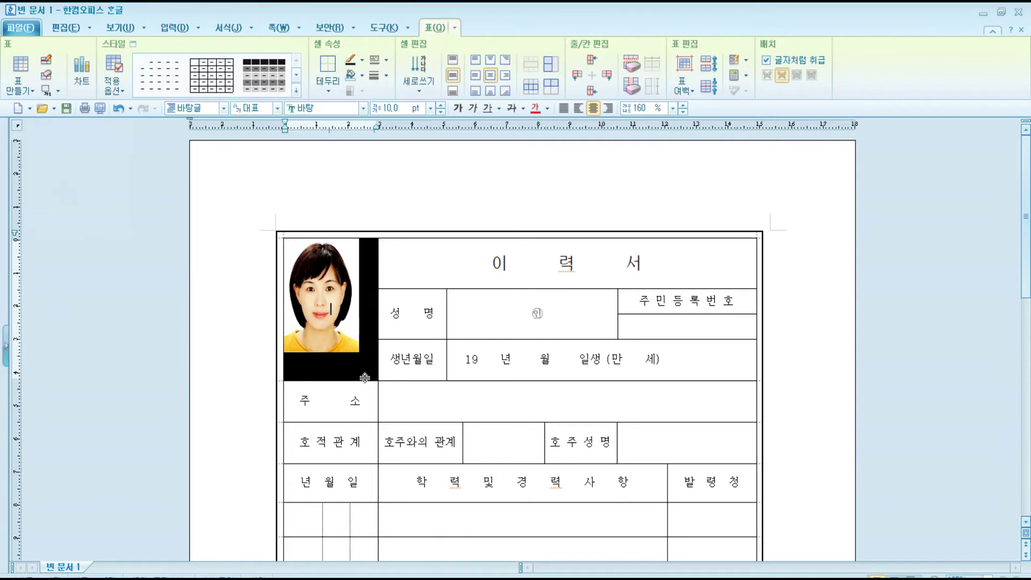
left_click(100, 108)
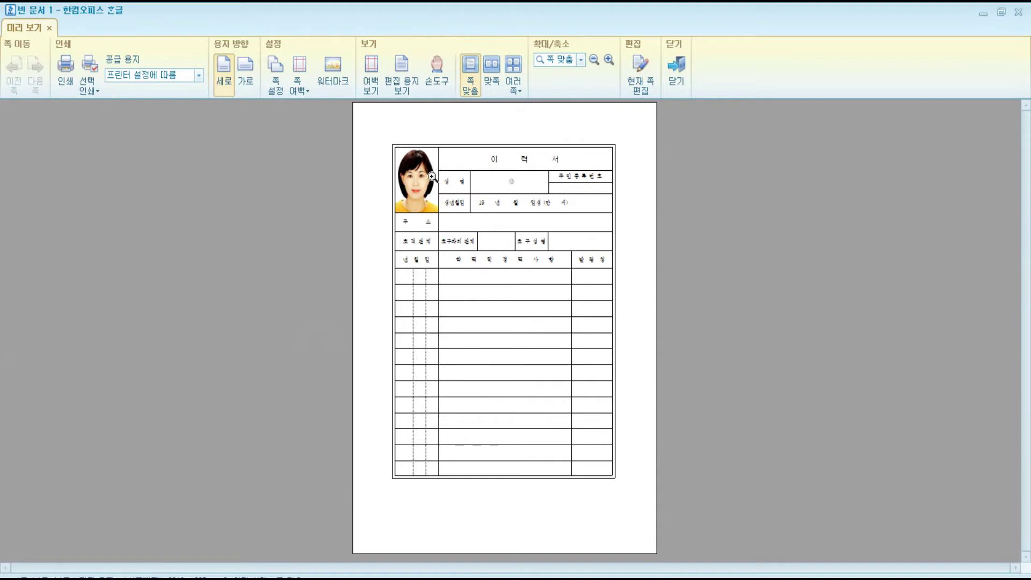
left_click(434, 177)
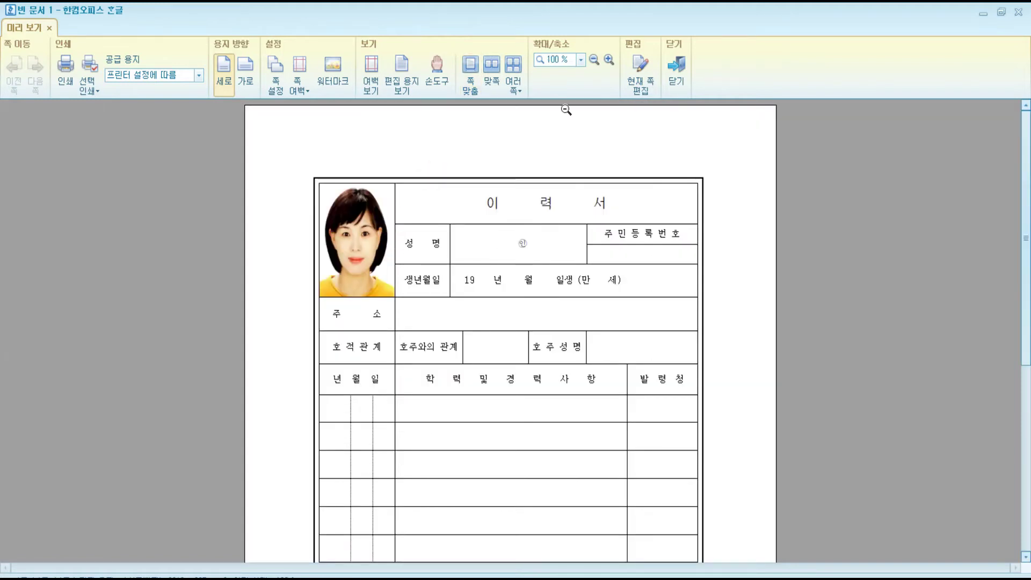
left_click(678, 67)
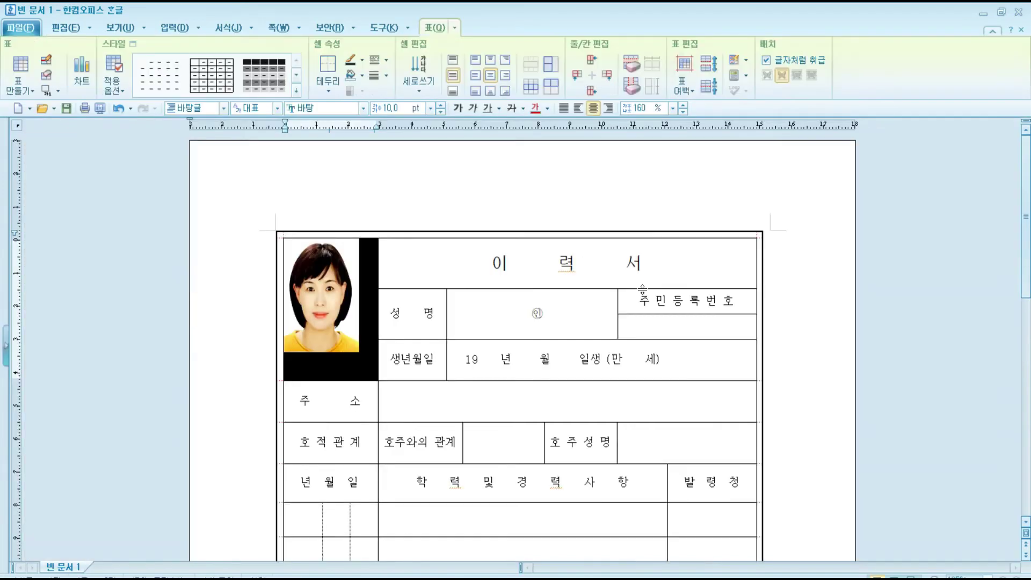
Type the applicant's name in the 성명 cell, just before the 인 mark.
left_click(543, 313)
left_click(477, 315)
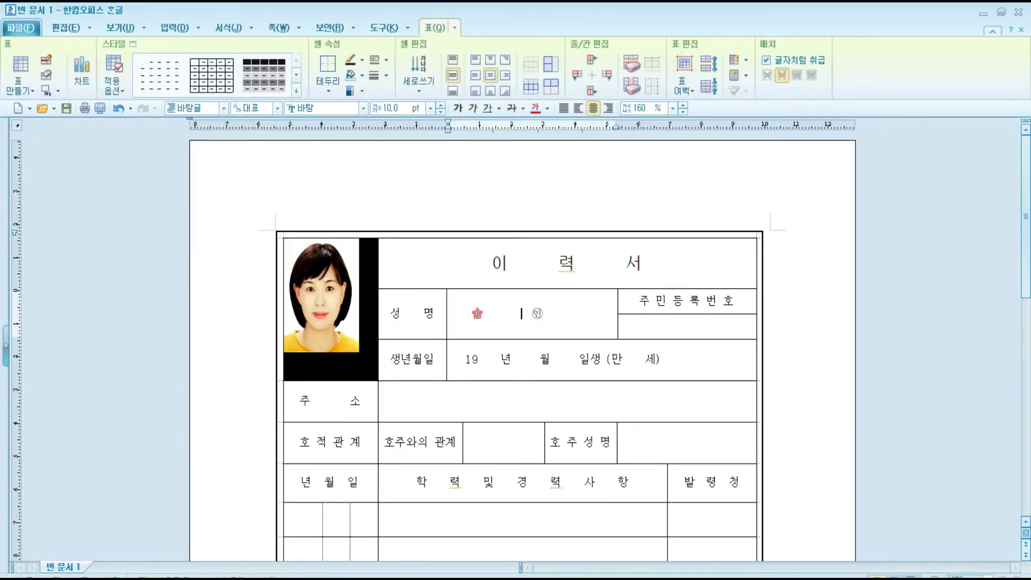
left_click(160, 28)
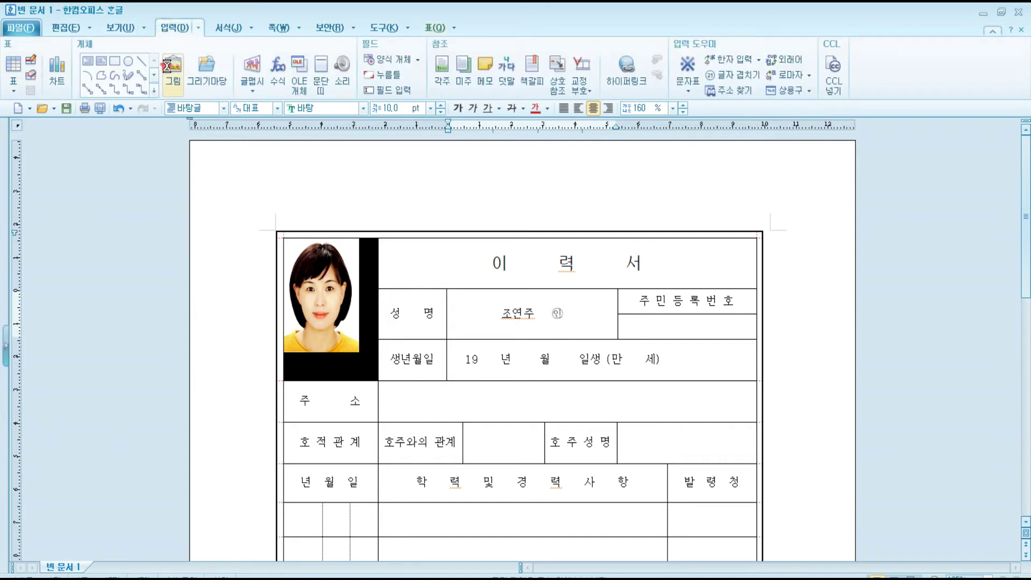
Insert the red seal stamp image as a small box over the 인 mark.
left_click(172, 67)
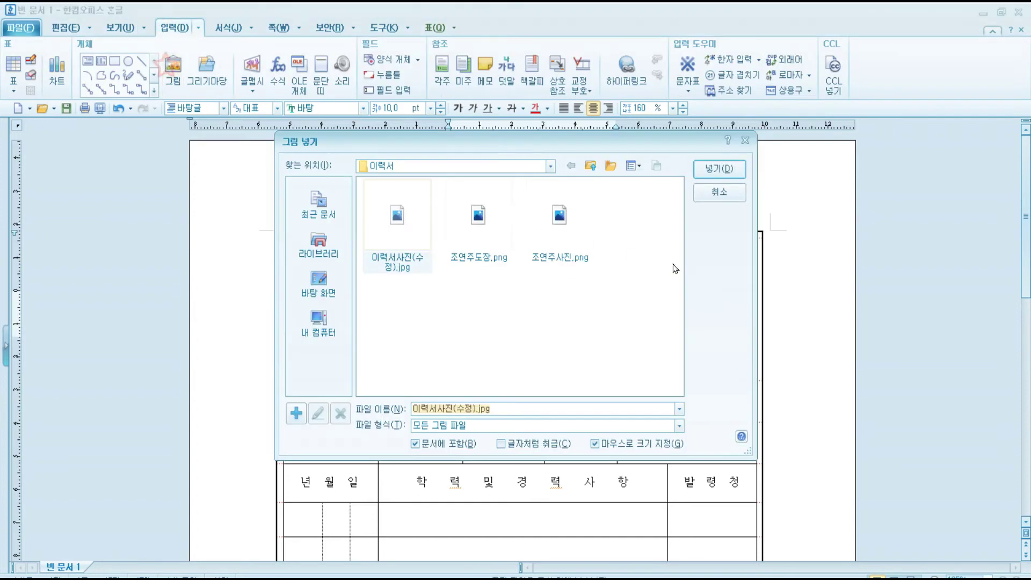
left_click(473, 210)
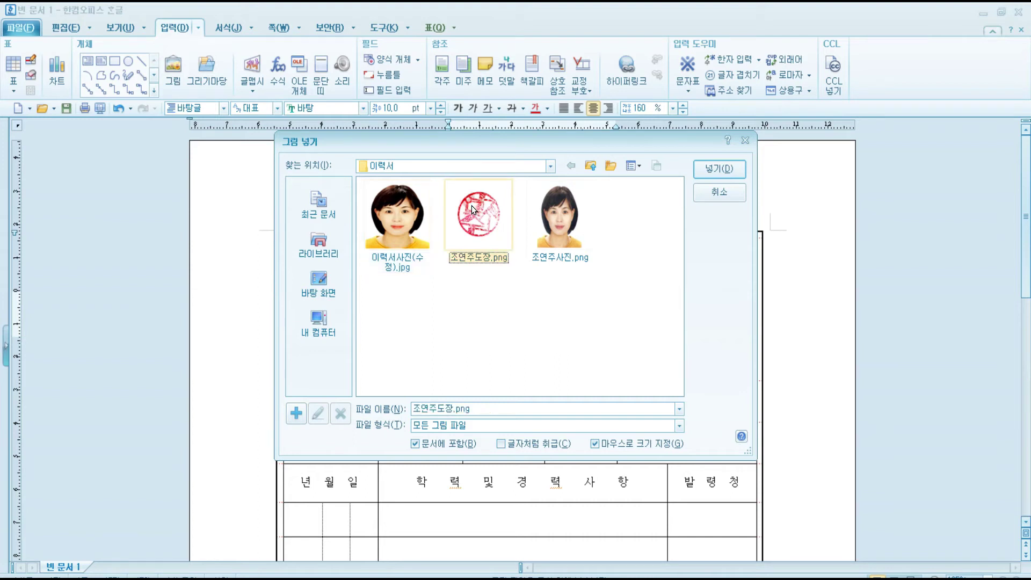
left_click(719, 168)
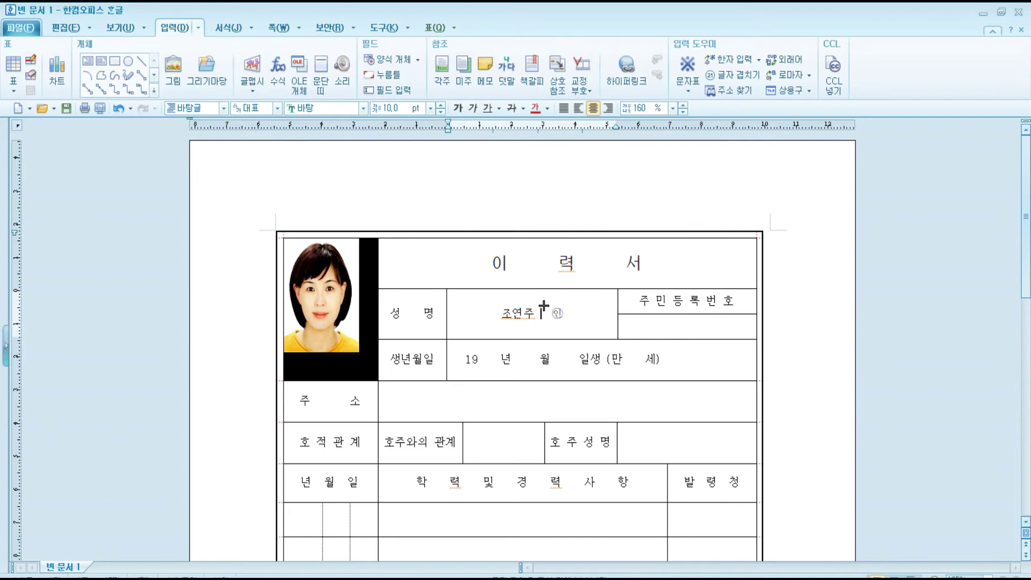
left_click_drag(537, 296, 561, 320)
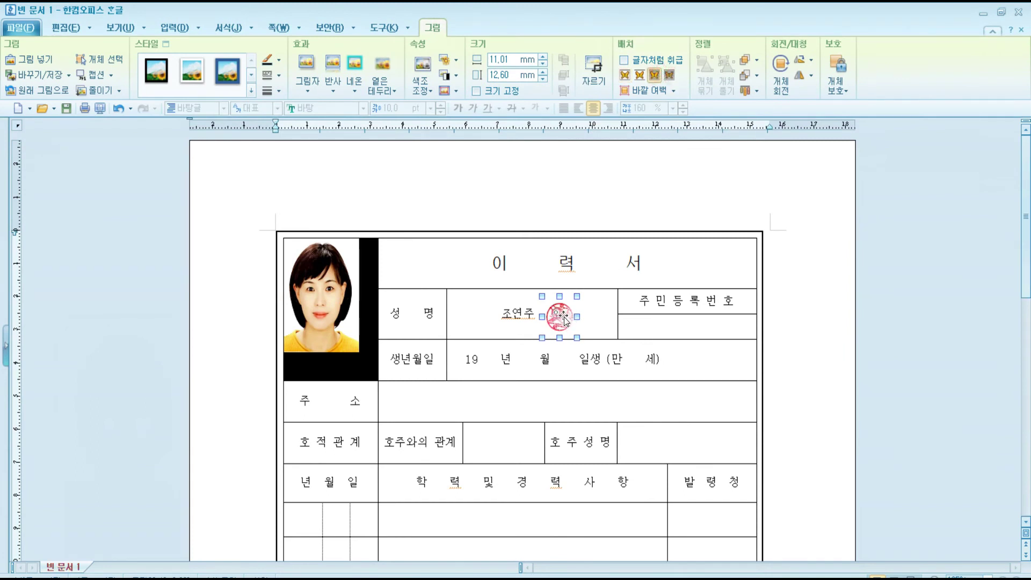
left_click(787, 318)
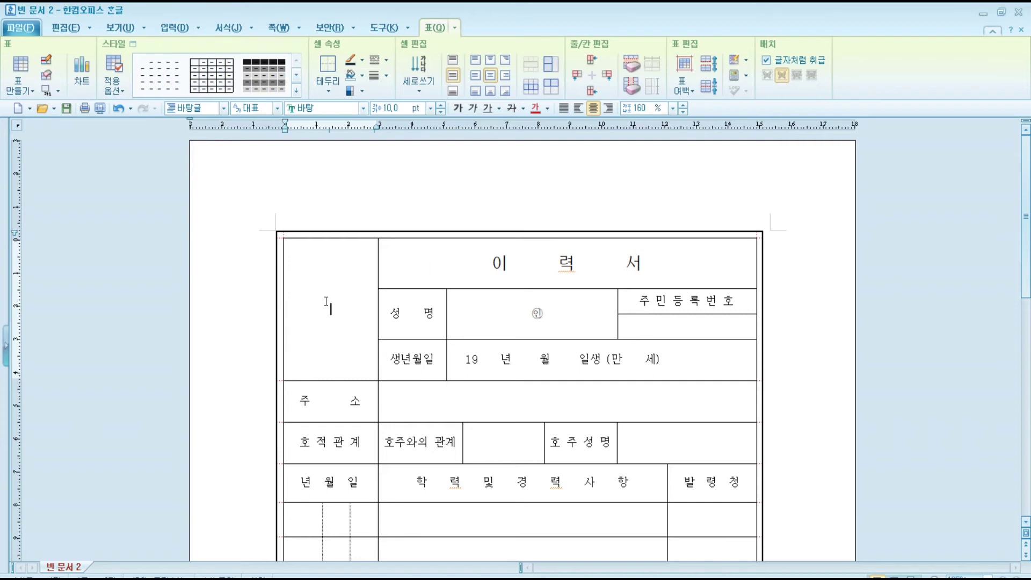
Insert 이력서사진(수정).jpg into the empty photo cell with 글자처럼 취급 turned on.
left_click(181, 33)
left_click(181, 30)
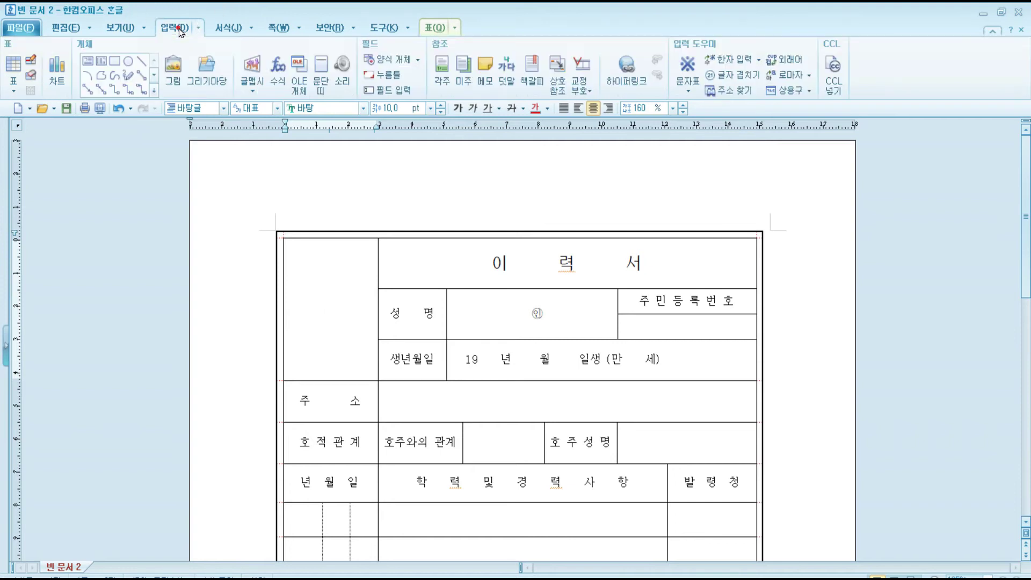
left_click(174, 75)
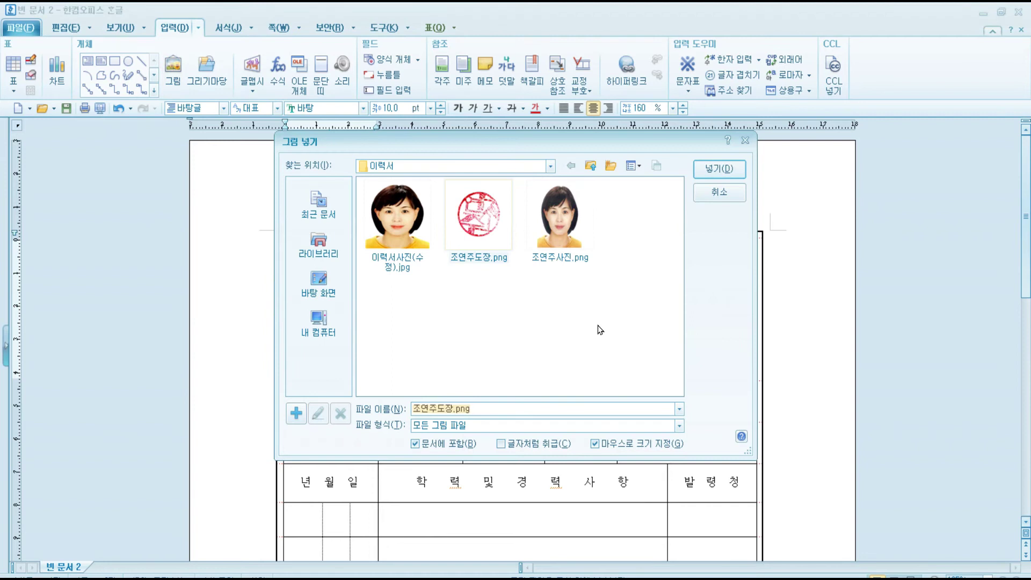
left_click(398, 227)
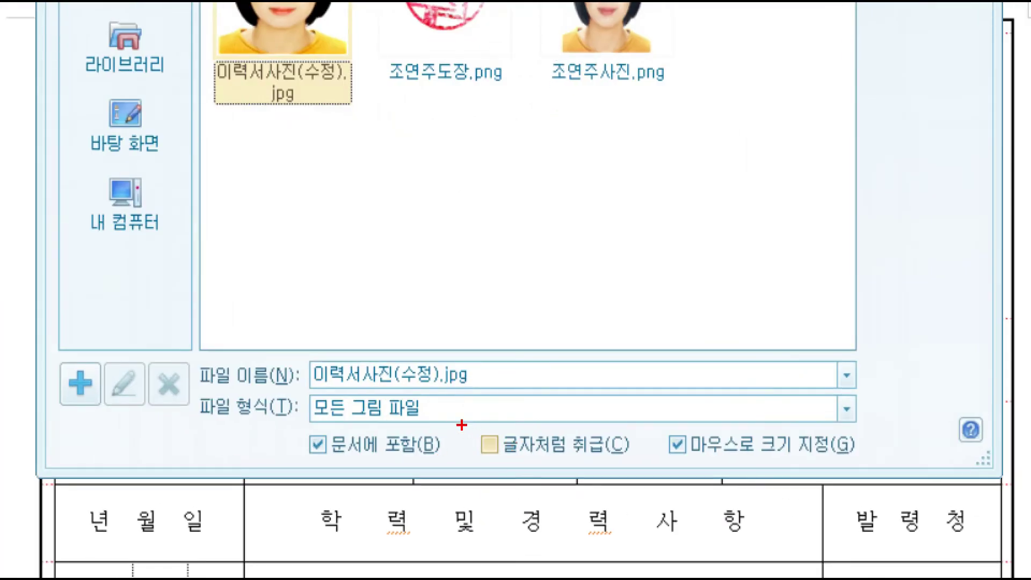
left_click_drag(653, 474, 656, 471)
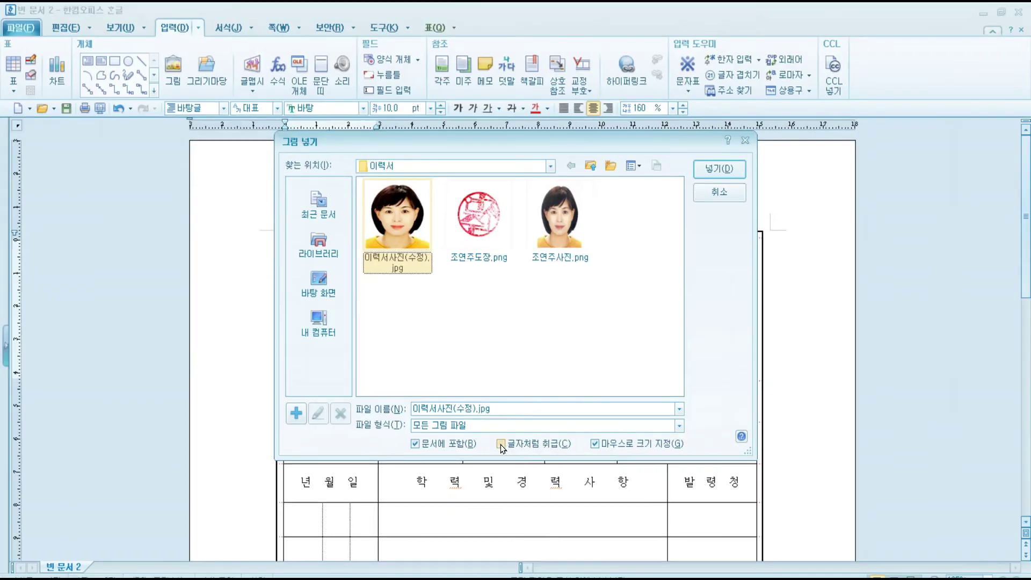
left_click(500, 444)
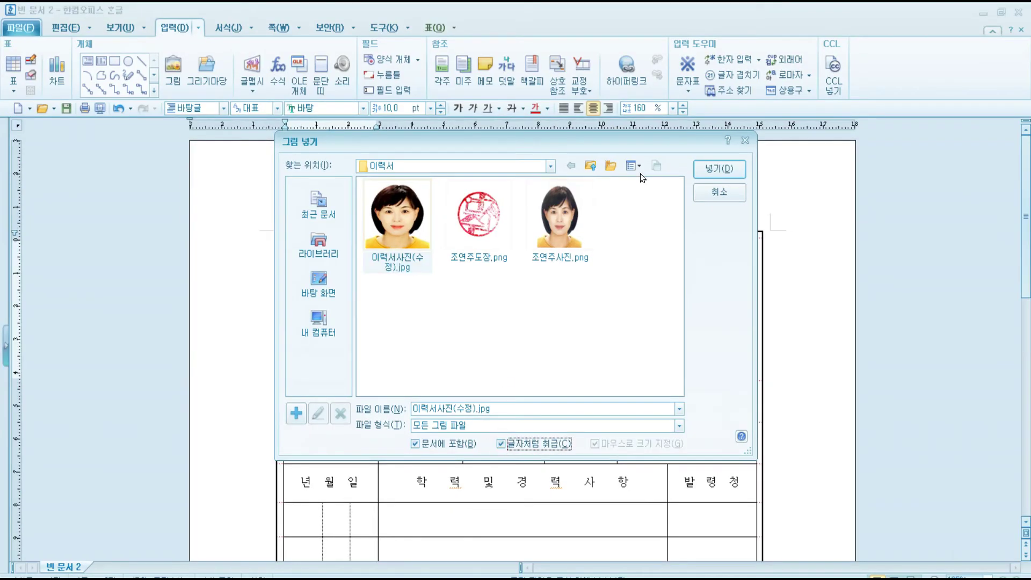
left_click(704, 173)
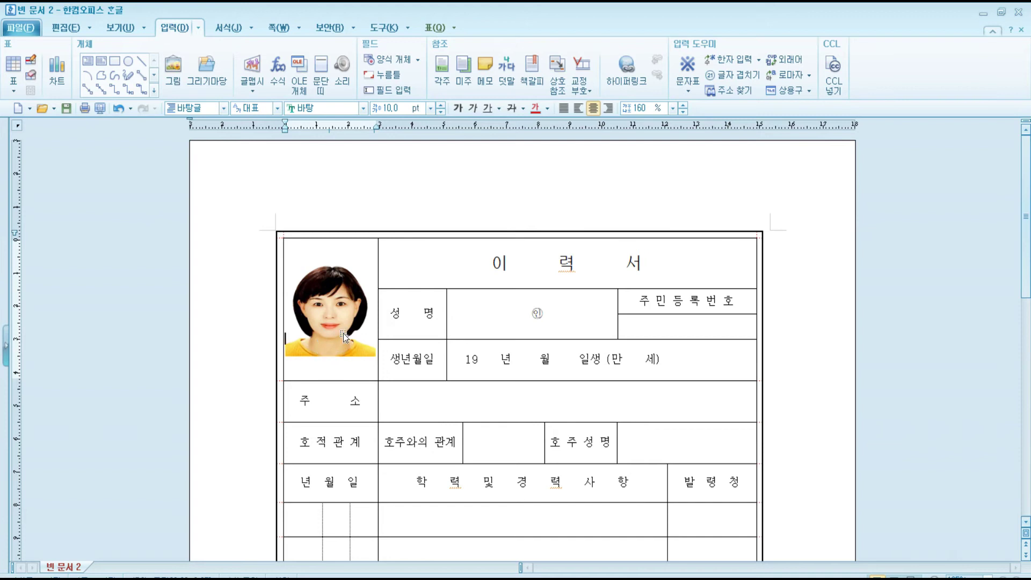
Stretch the photo's bottom and top edges to the cell borders, about 28.81 × 38.87 mm.
left_click(331, 306)
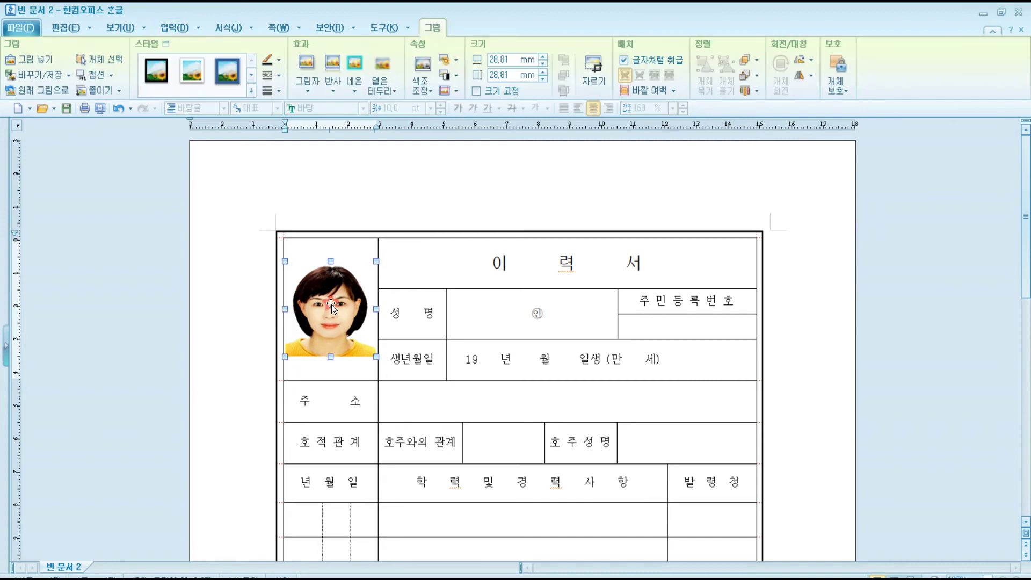
left_click_drag(330, 357, 329, 377)
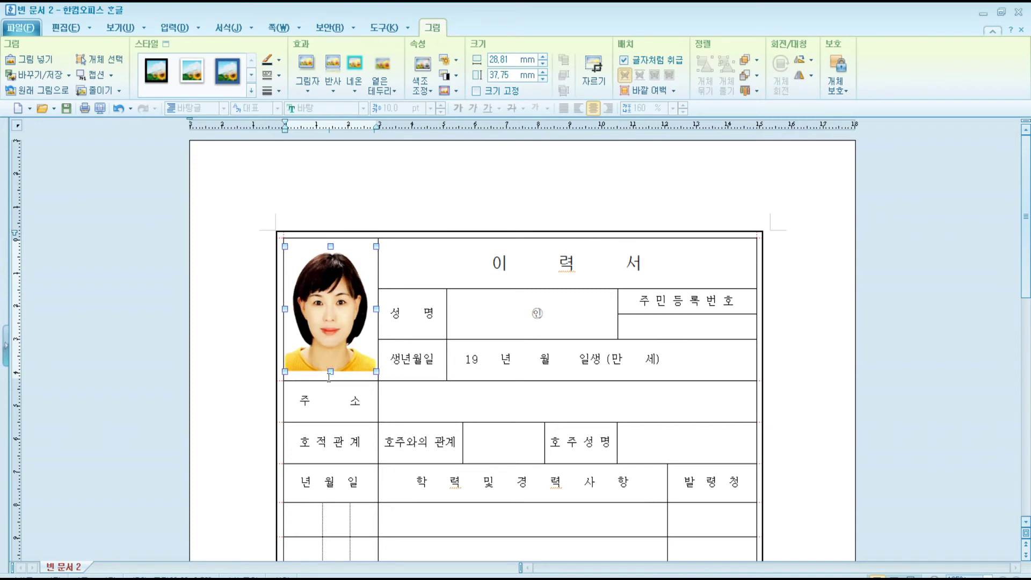
left_click_drag(329, 246, 329, 241)
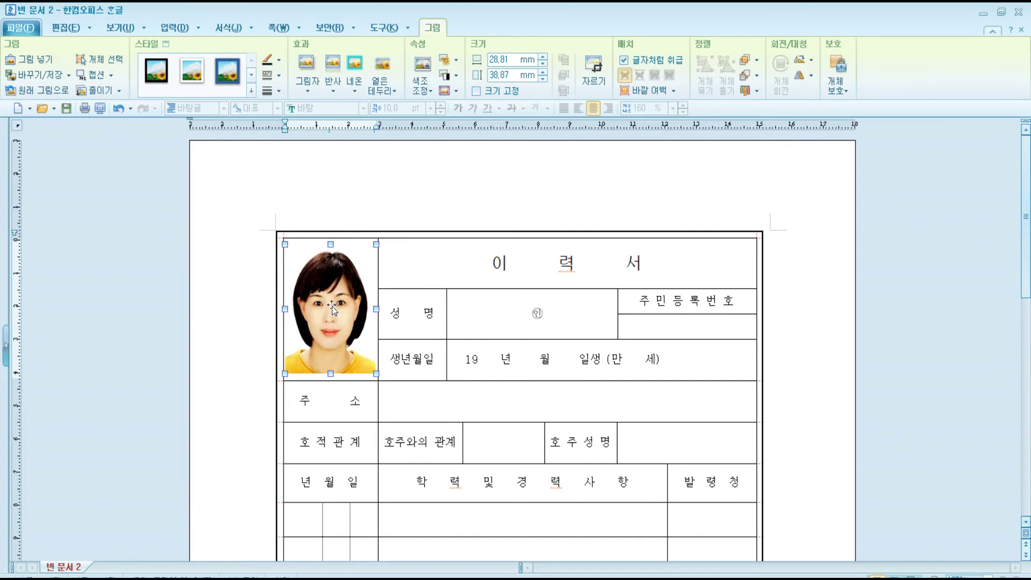
left_click(392, 264)
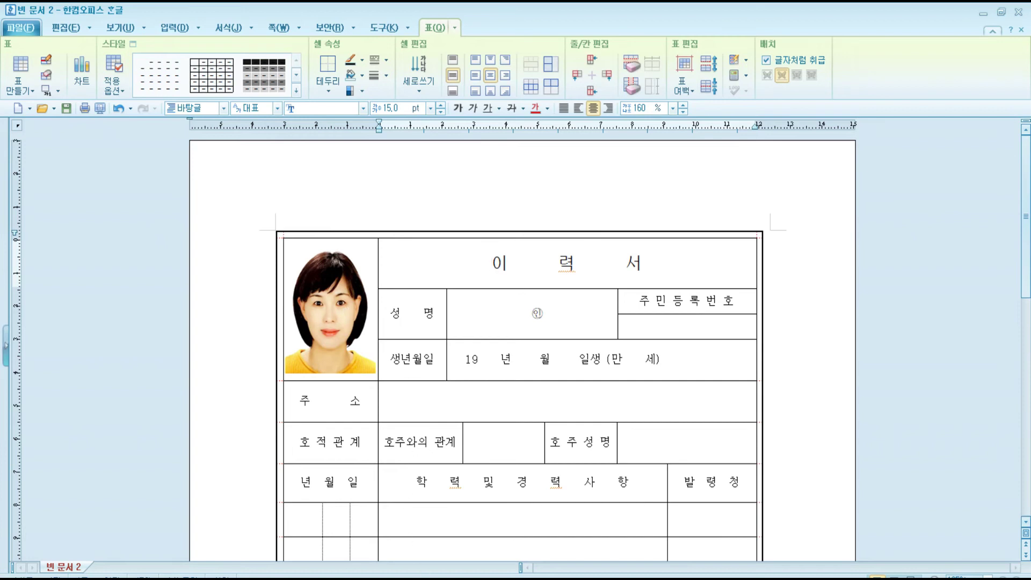
mouse_move(426, 574)
left_click(393, 549)
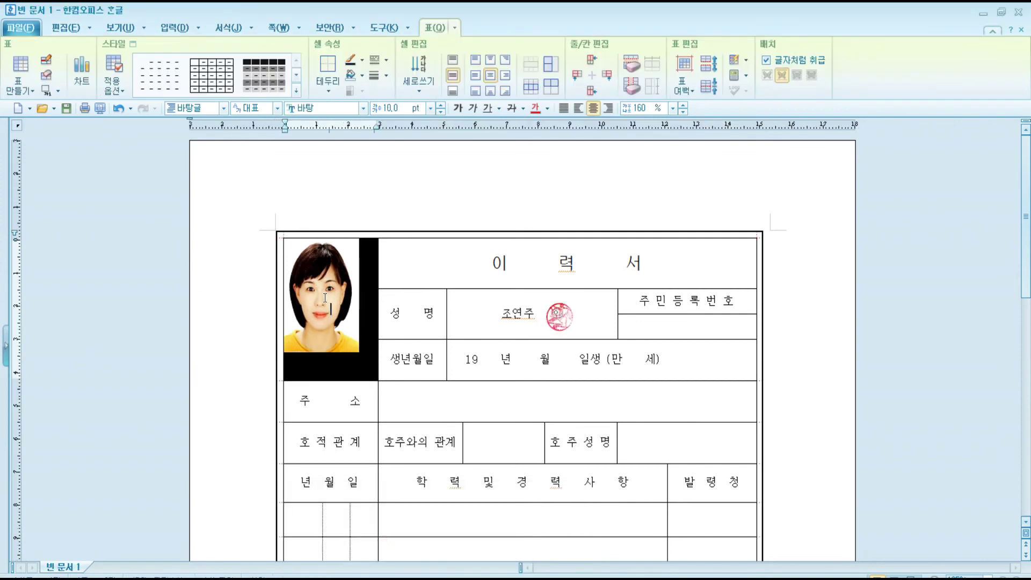
scroll(331, 286, "down", 2)
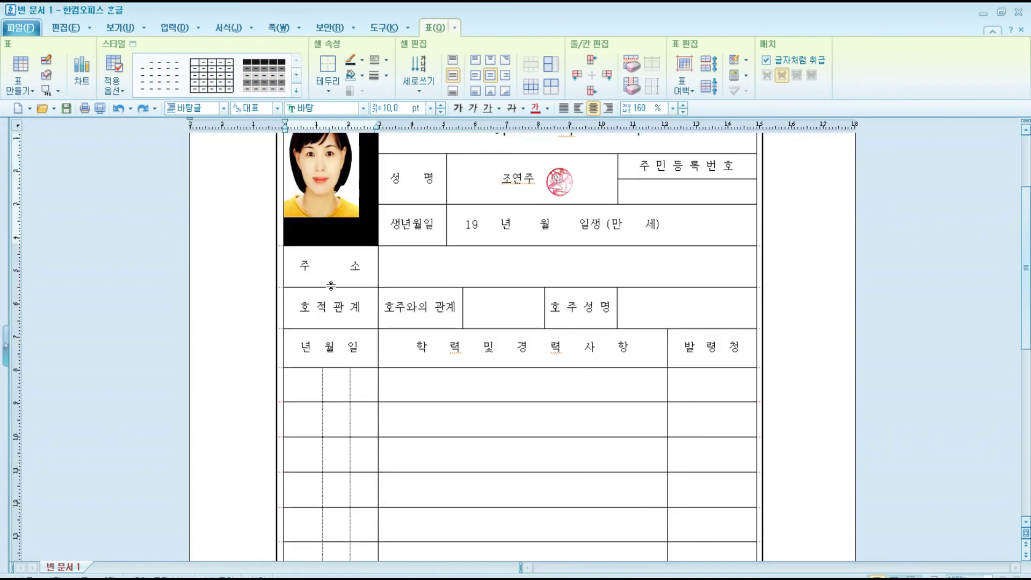
key("ctrl+z")
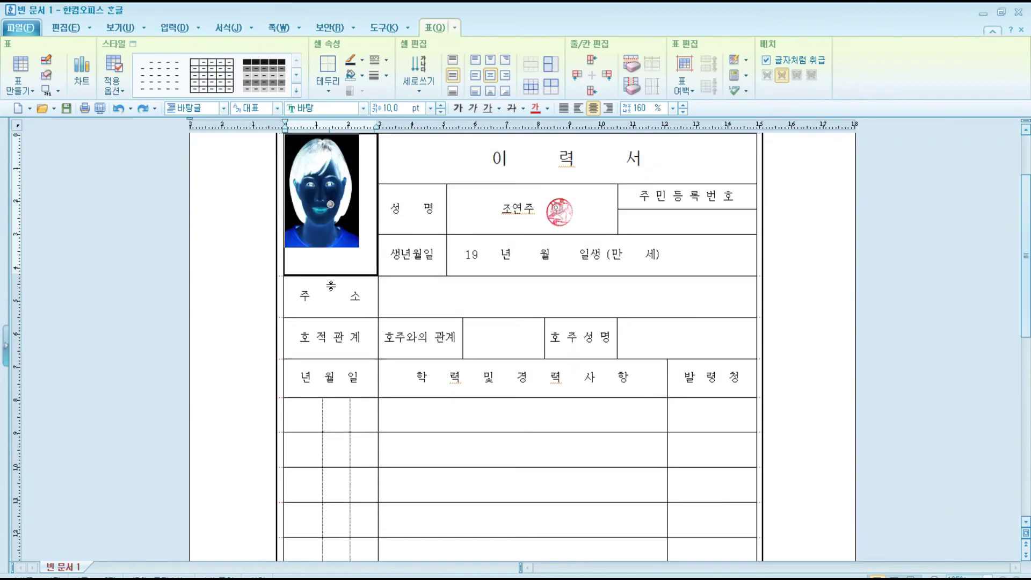
key("ctrl+Down")
key("ctrl+Down")
key("ctrl+Down")
key("ctrl+Down")
key("ctrl+Down")
key("ctrl+Down")
key("ctrl+Down")
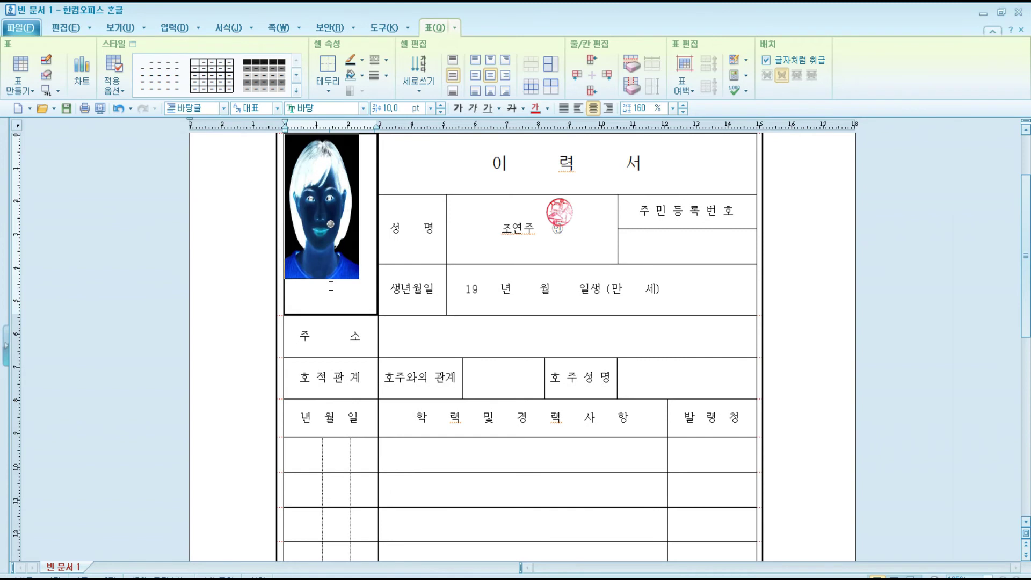
key("ctrl+Down")
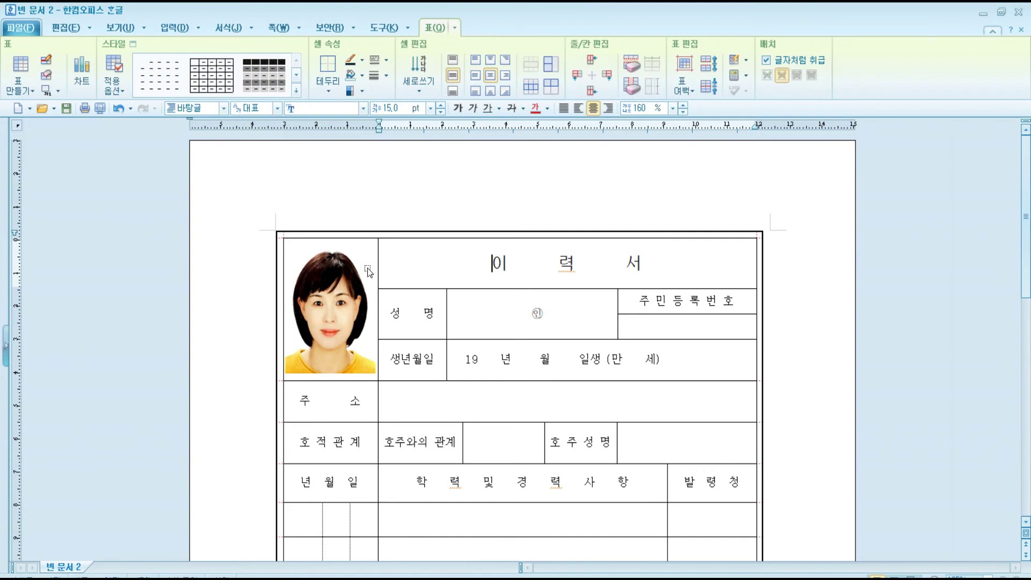
left_click(294, 323)
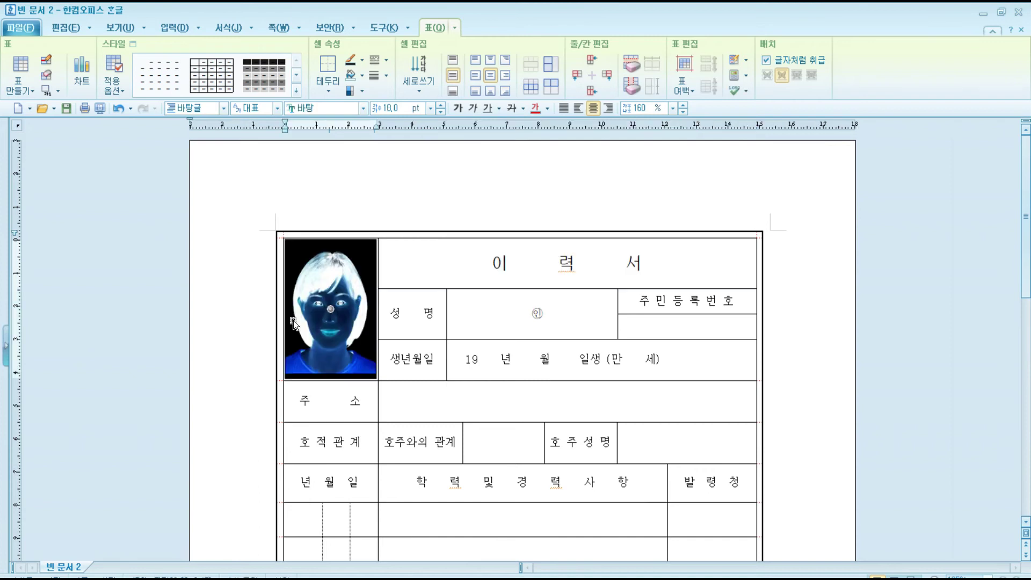
key("ctrl+Down")
key("ctrl+Down")
key("ctrl+Down")
key("ctrl+Down")
key("ctrl+Down")
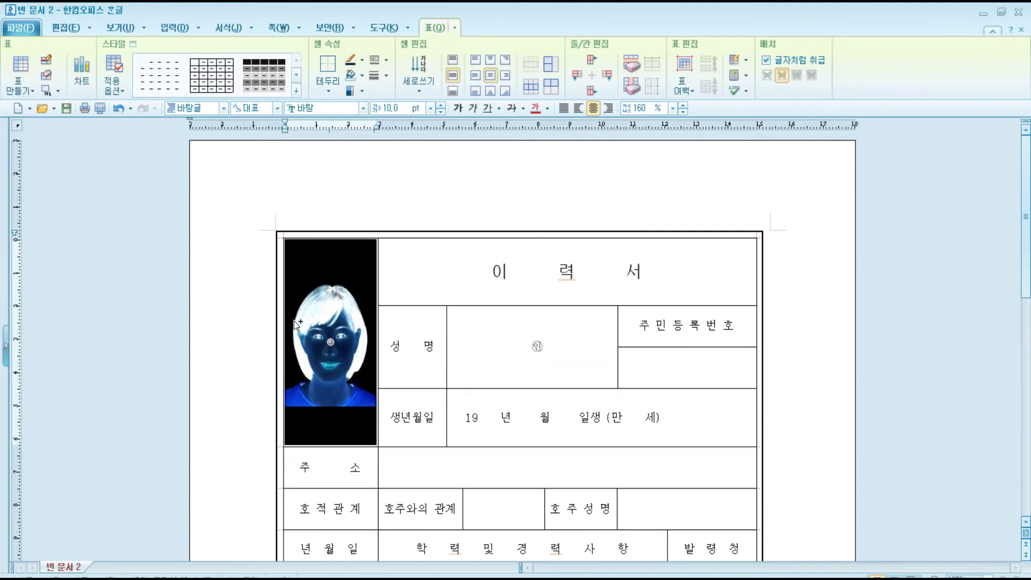
key("ctrl+Up")
key("ctrl+Up")
key("ctrl+Up")
key("ctrl+Up")
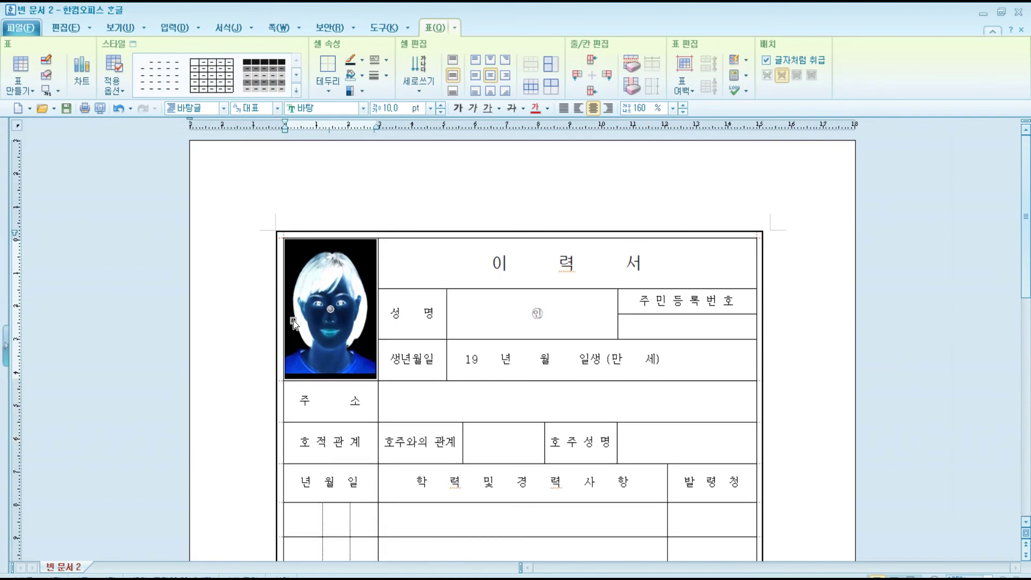
Export the inline résumé photo with 그림 파일로 저장(S).
left_click(430, 218)
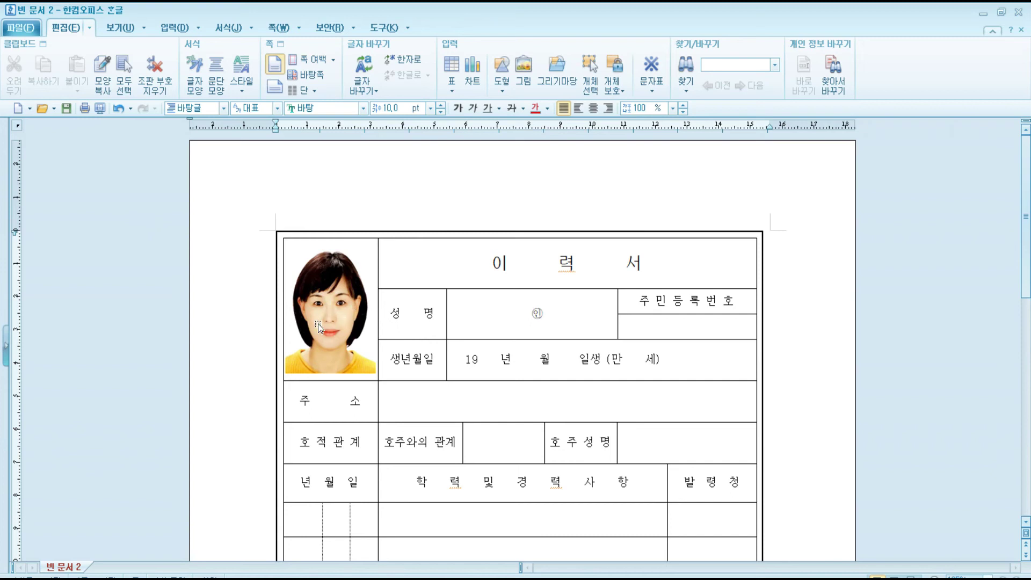
left_click(326, 297)
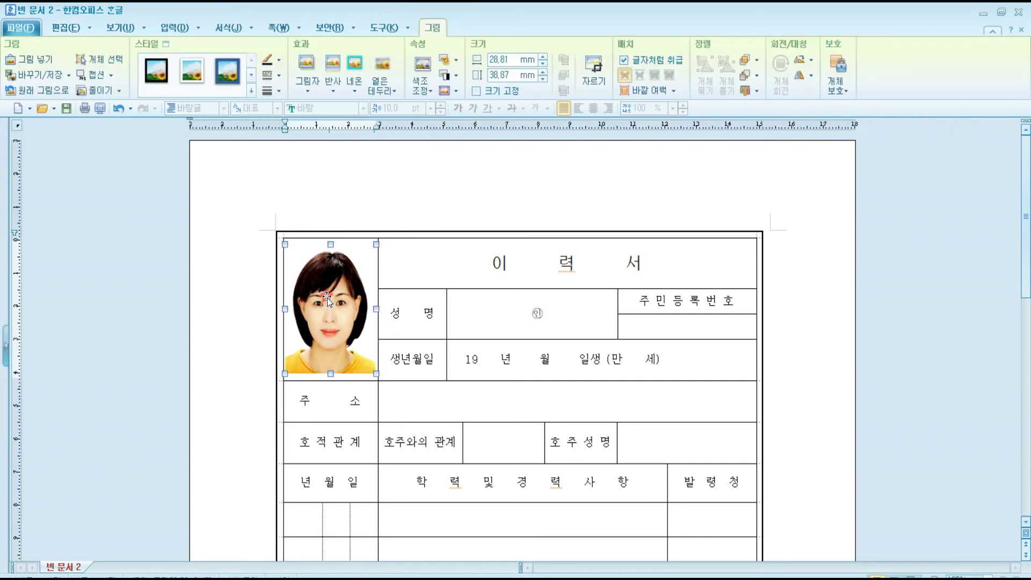
right_click(329, 295)
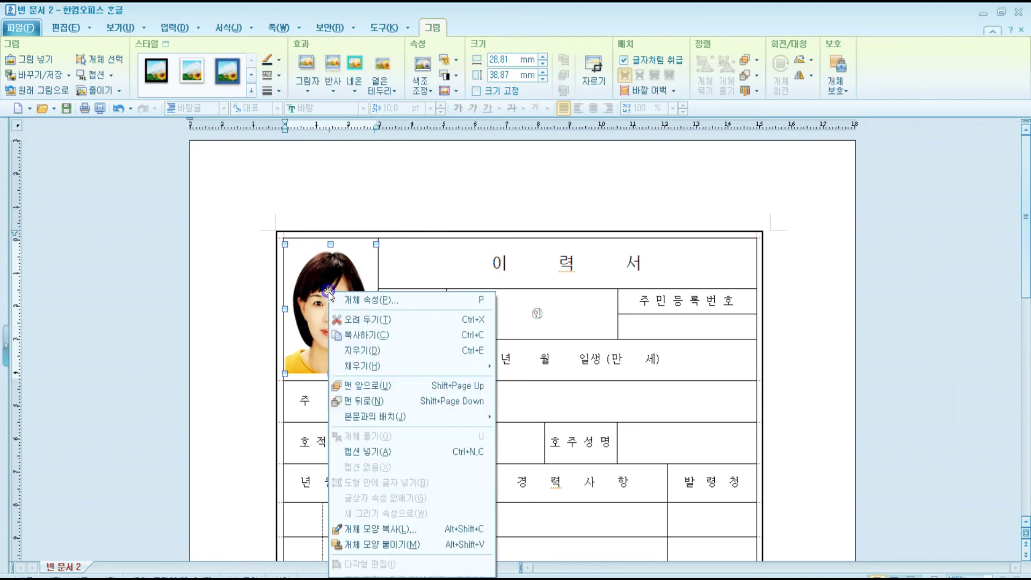
mouse_move(442, 578)
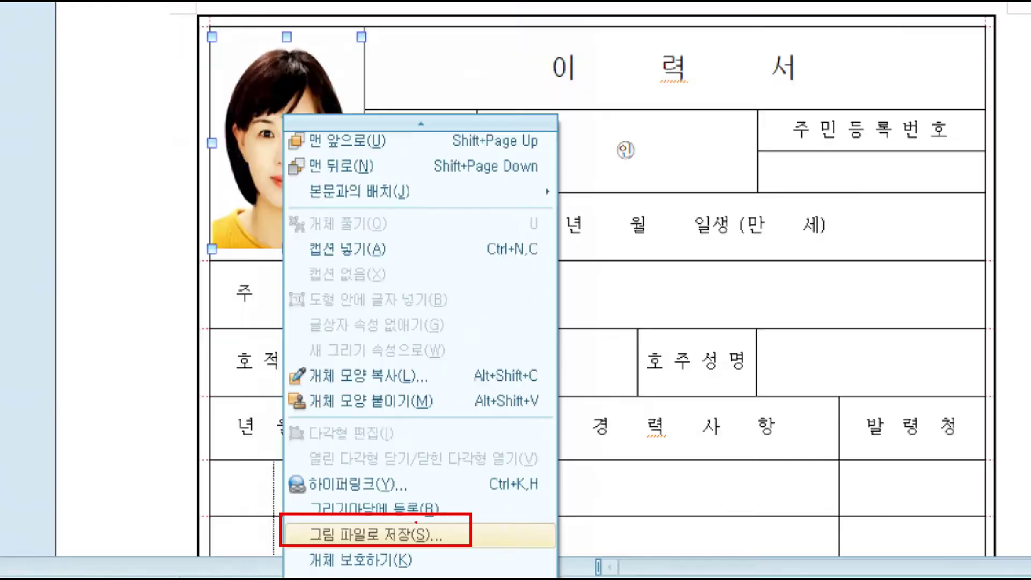
left_click(439, 531)
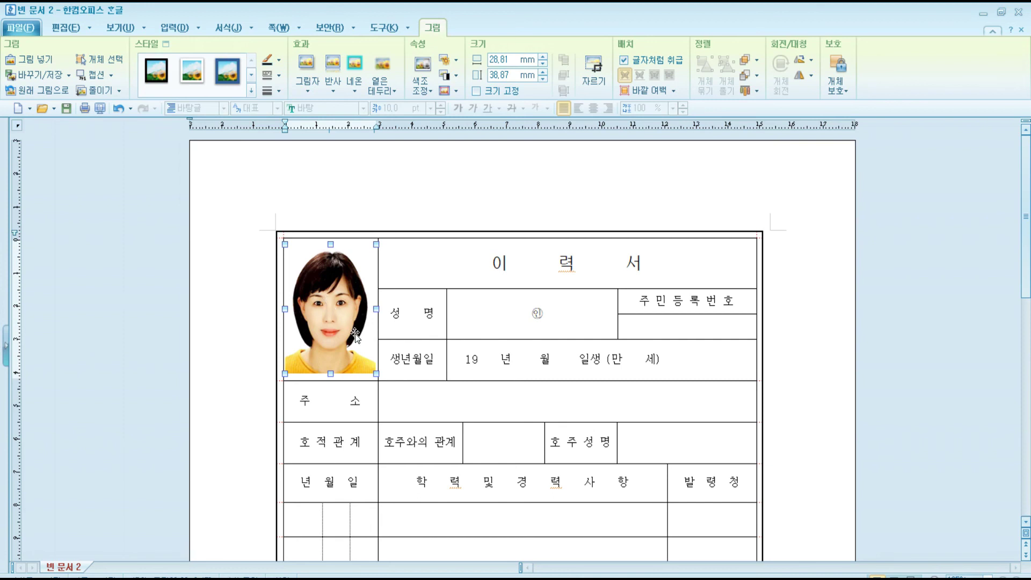
In 빈 문서 1, block-select the photo cell and open its 셀 테두리/배경 settings.
left_click(450, 210)
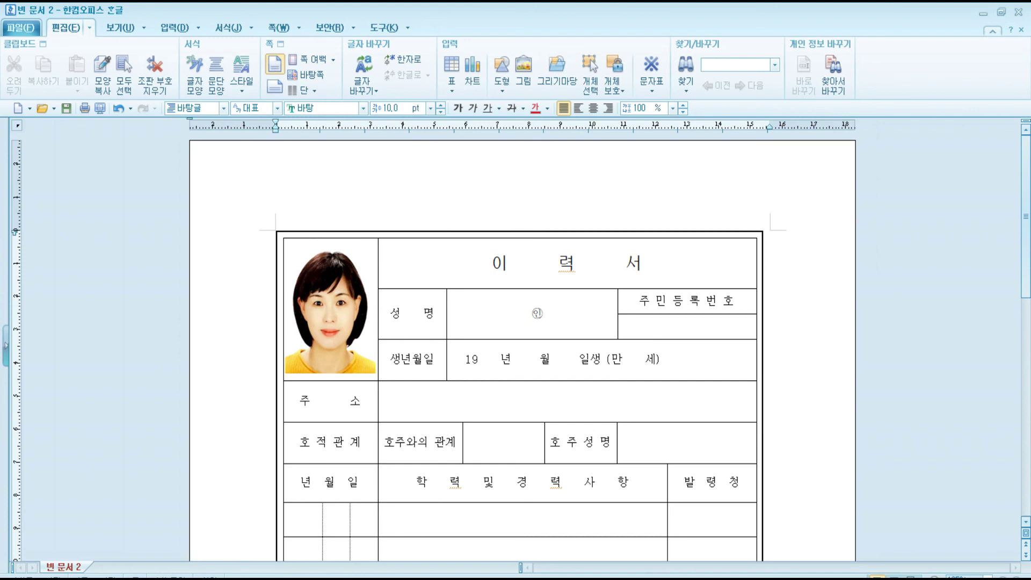
left_click(387, 536)
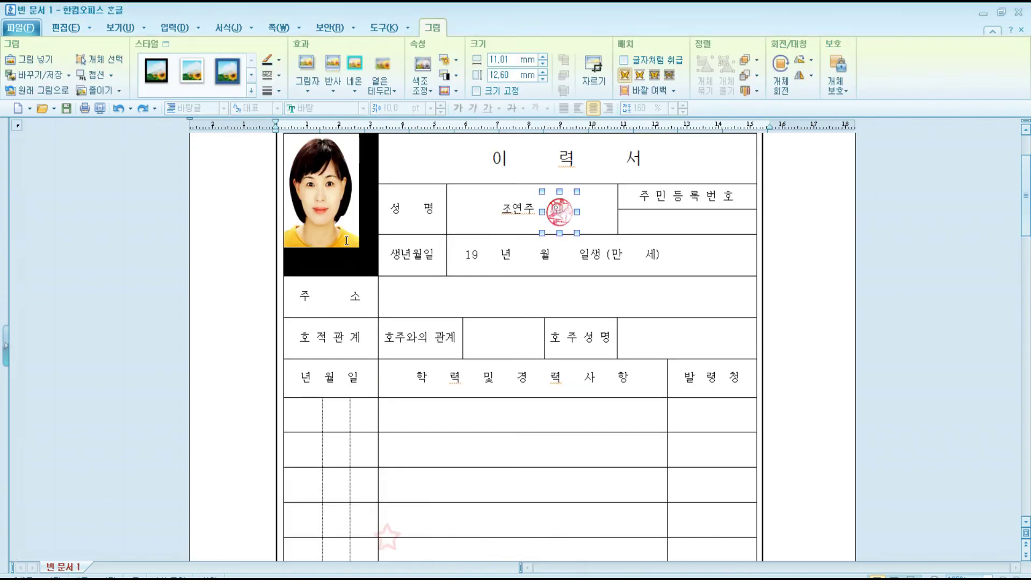
left_click(347, 240)
scroll(354, 284, "up", 5)
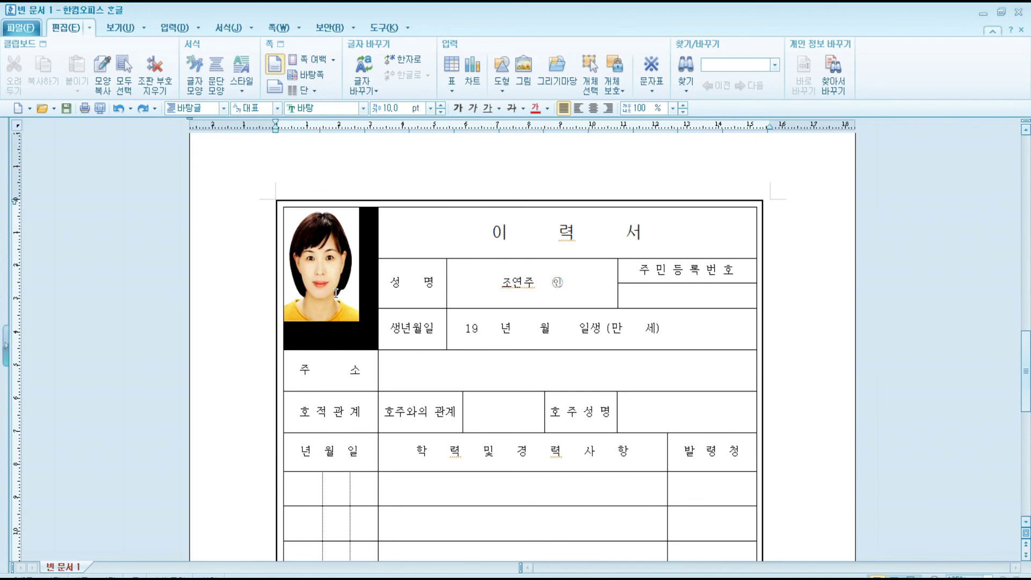
left_click(368, 312)
key("F5")
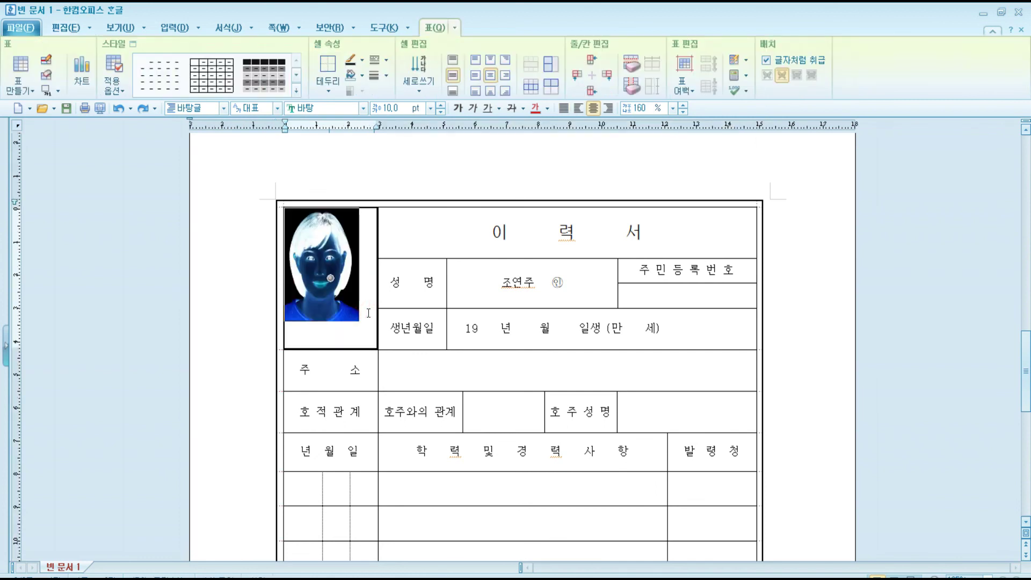
key("l")
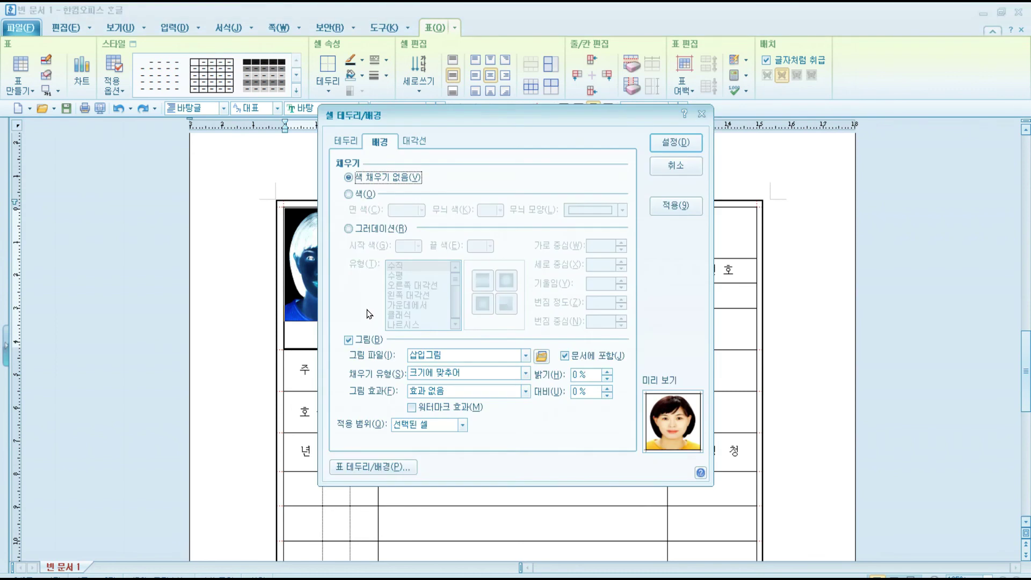
Uncheck 문서에 포함 for the cell's background picture, then close the save prompt and settings.
left_click(565, 356)
left_click(565, 355)
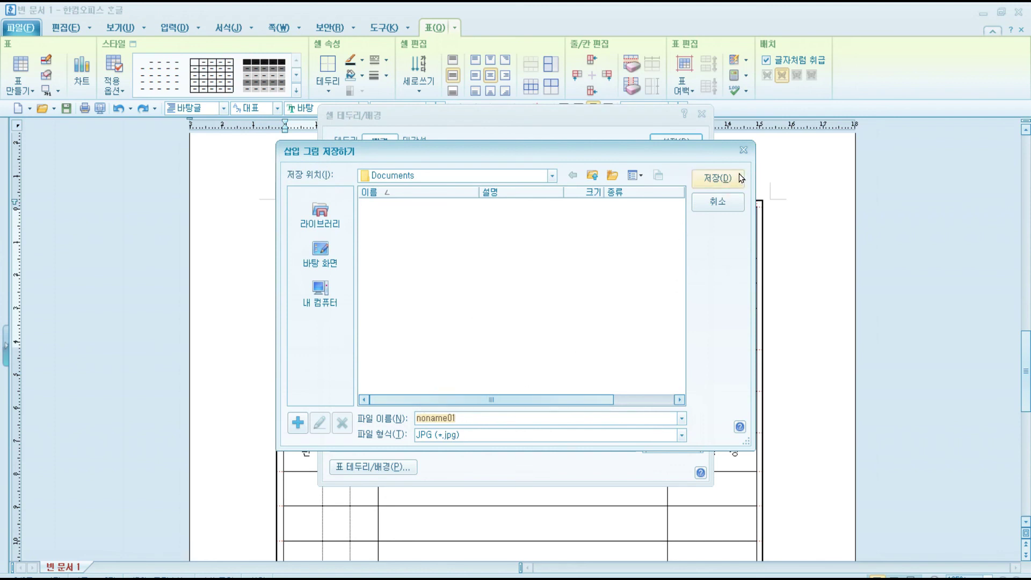
left_click(736, 202)
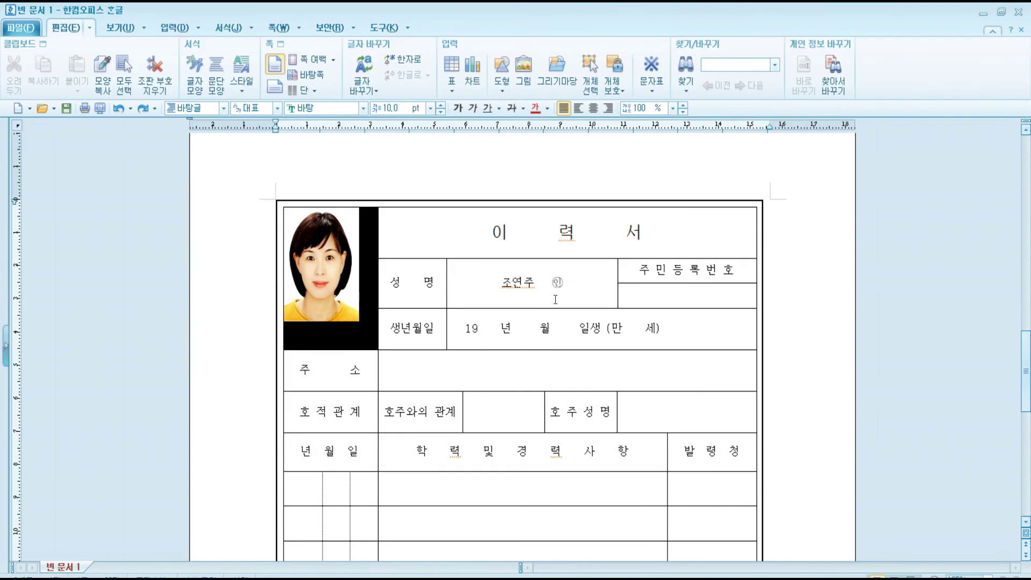